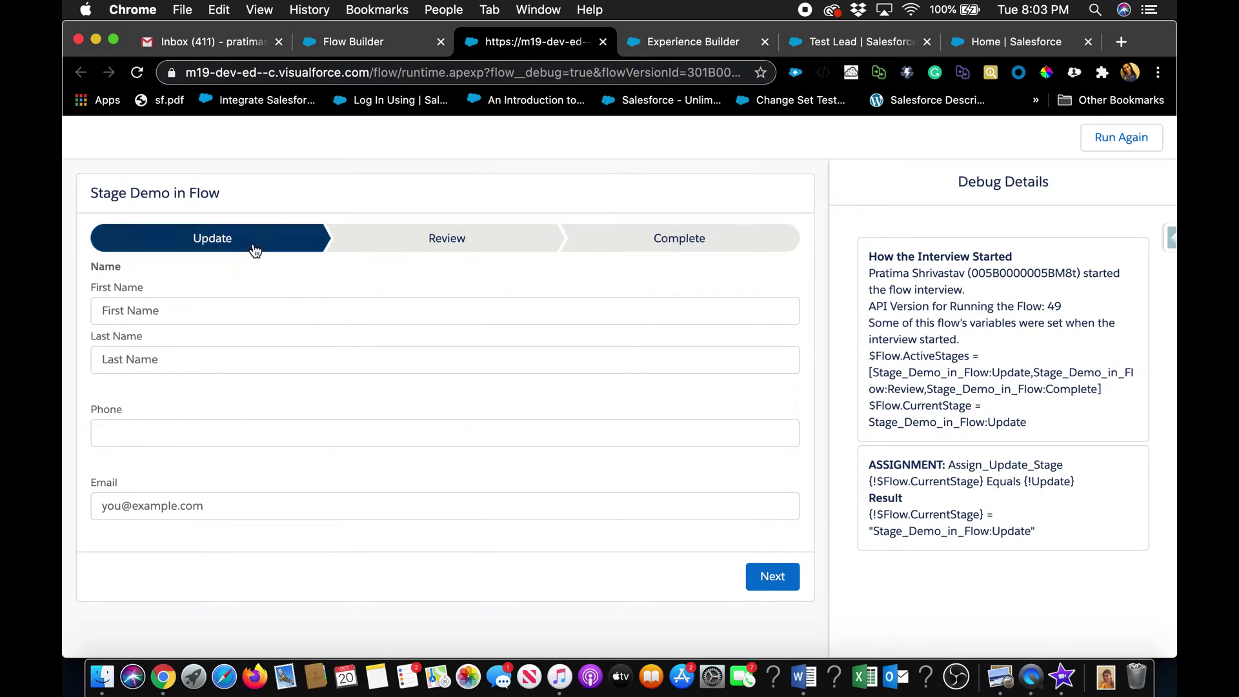
- Jump the debug run to its Complete stage and return to the Stage Demo in Flow canvas
{"action": "left_click", "coordinate": [691, 246]}
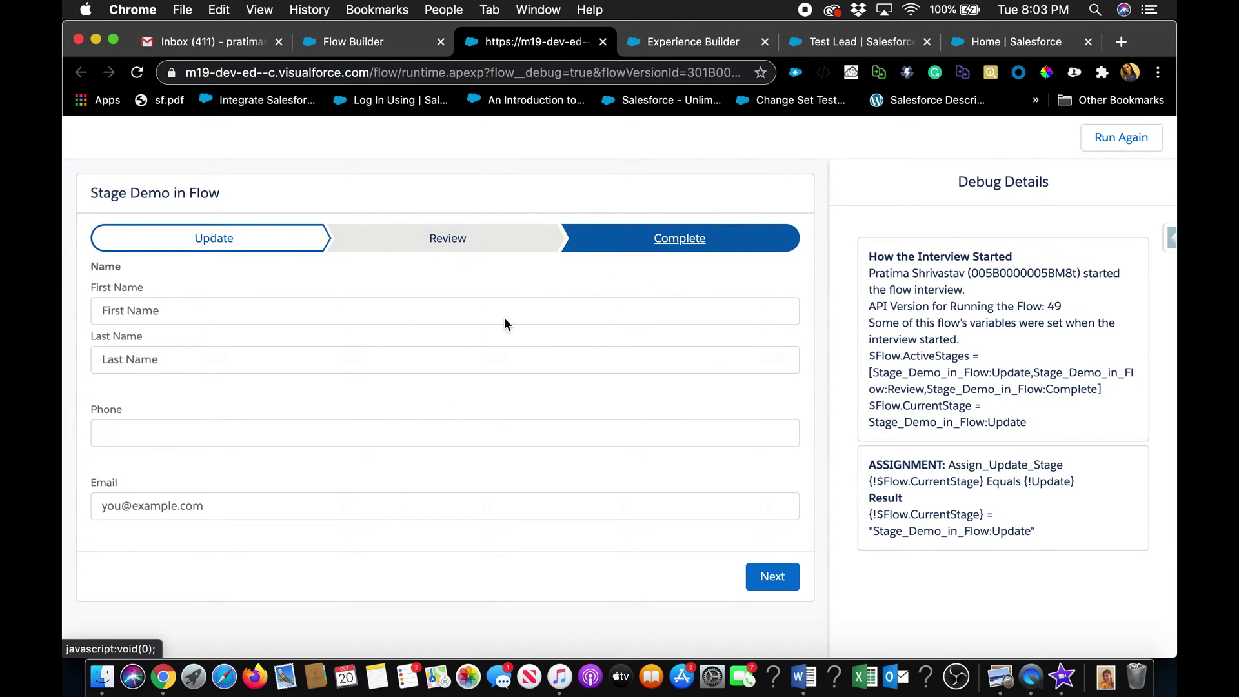
{"action": "left_click", "coordinate": [378, 44]}
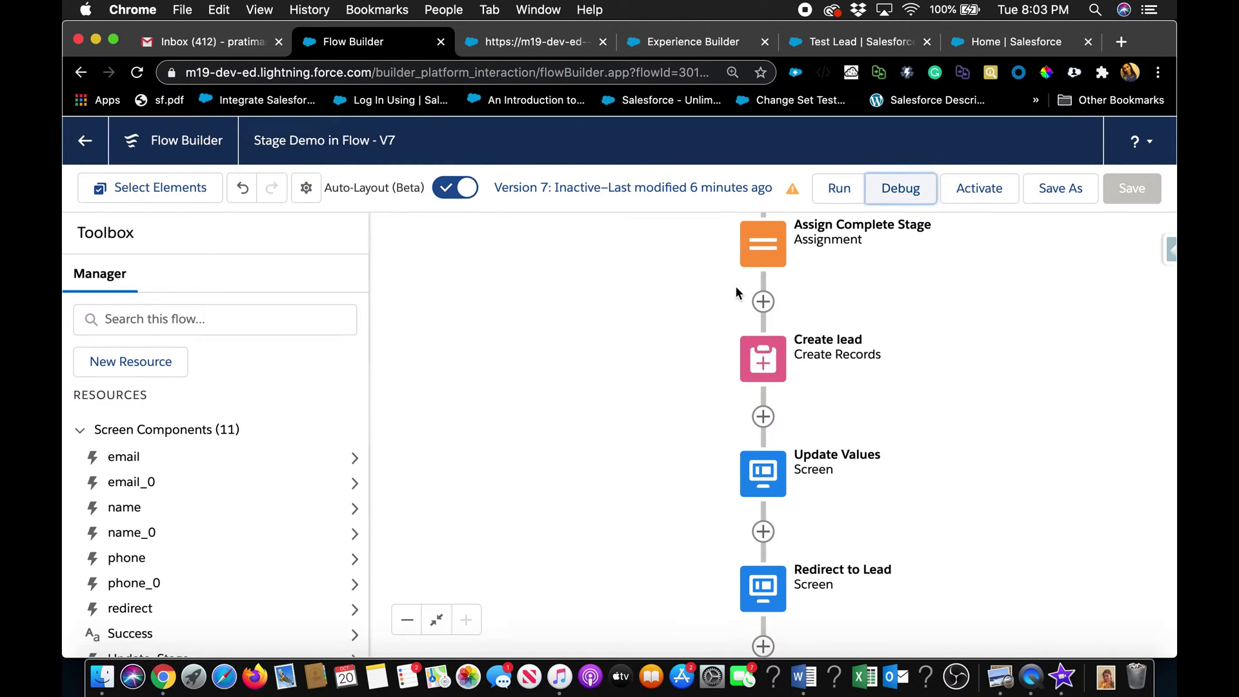
- Open the Update Values screen and drag a File Upload component onto it
{"action": "left_click", "coordinate": [767, 490]}
{"action": "double_click", "coordinate": [766, 488]}
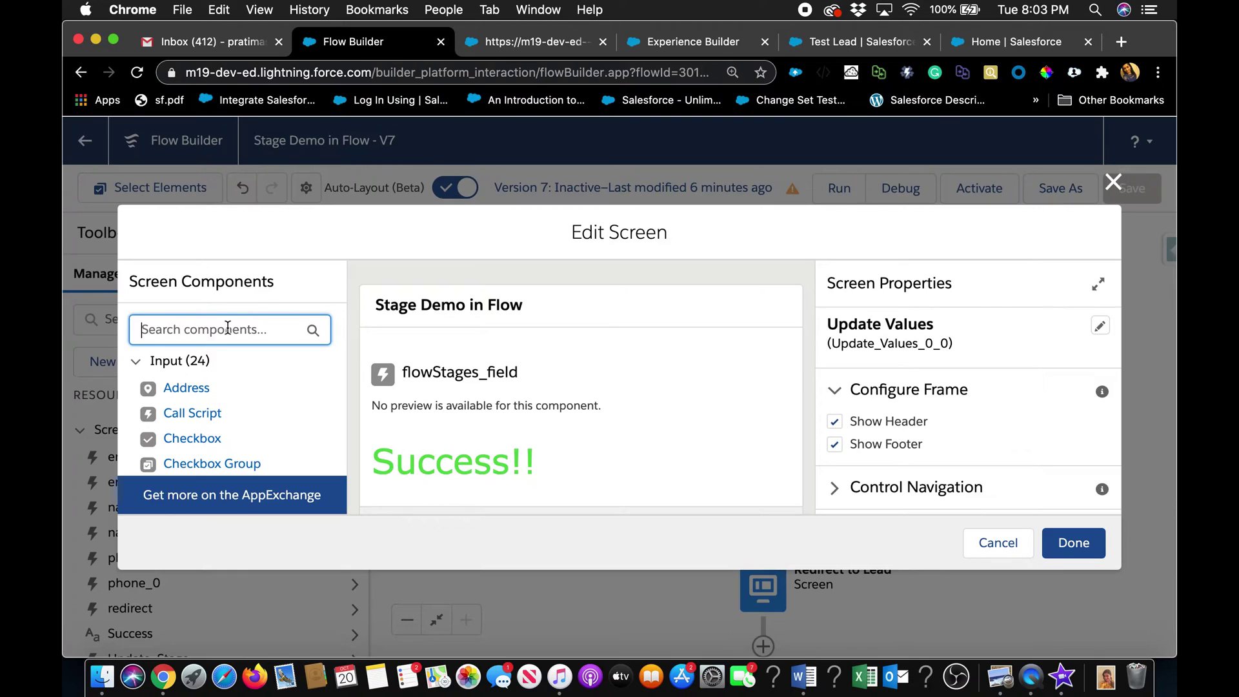
{"action": "type", "text": "fl"}
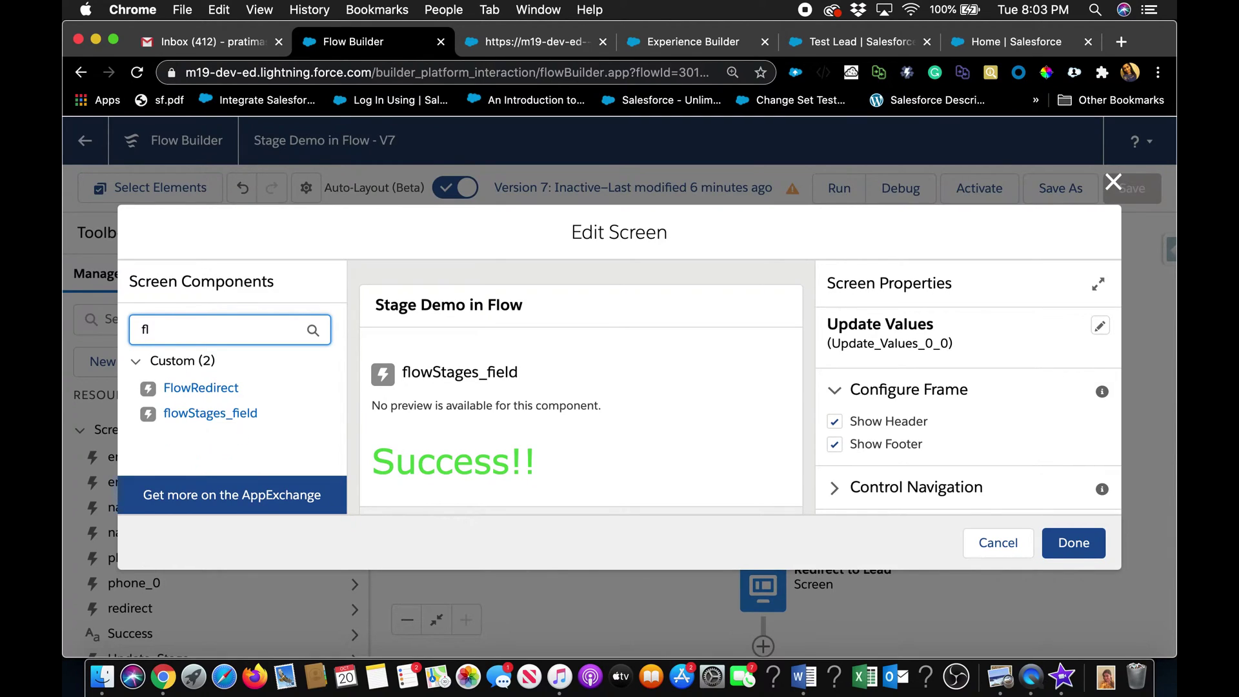
{"action": "type", "text": "i"}
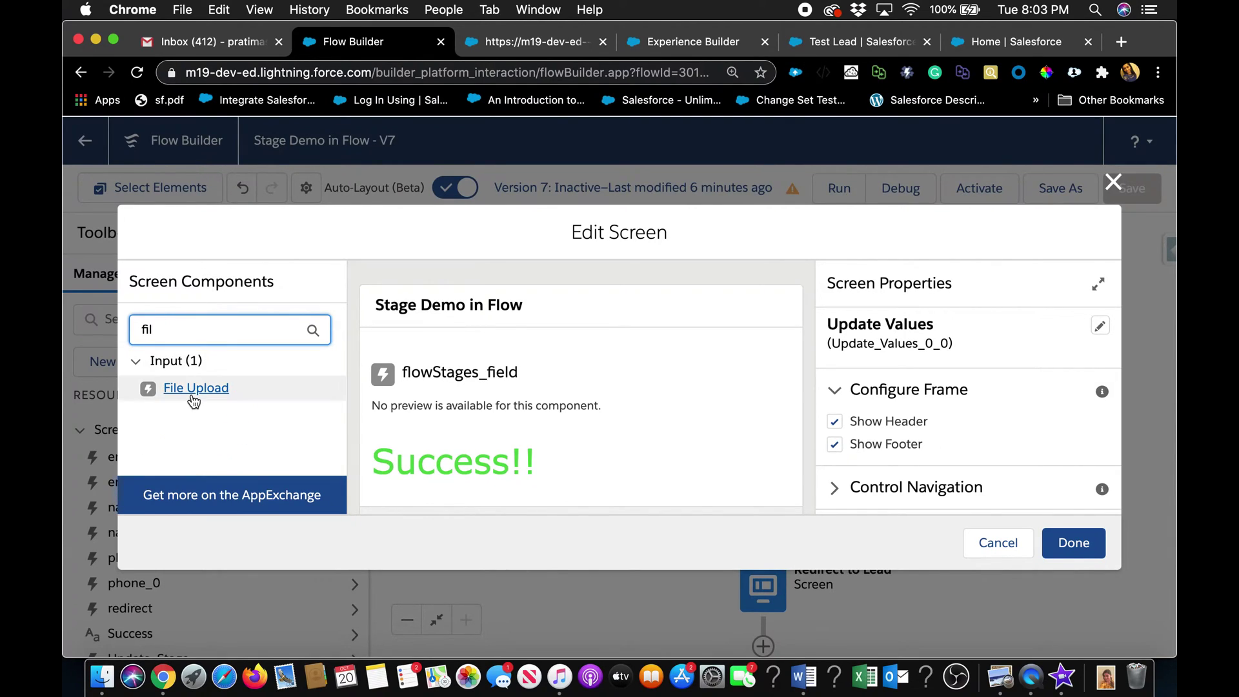
{"action": "left_click_drag", "start_coordinate": [194, 390], "coordinate": [466, 475]}
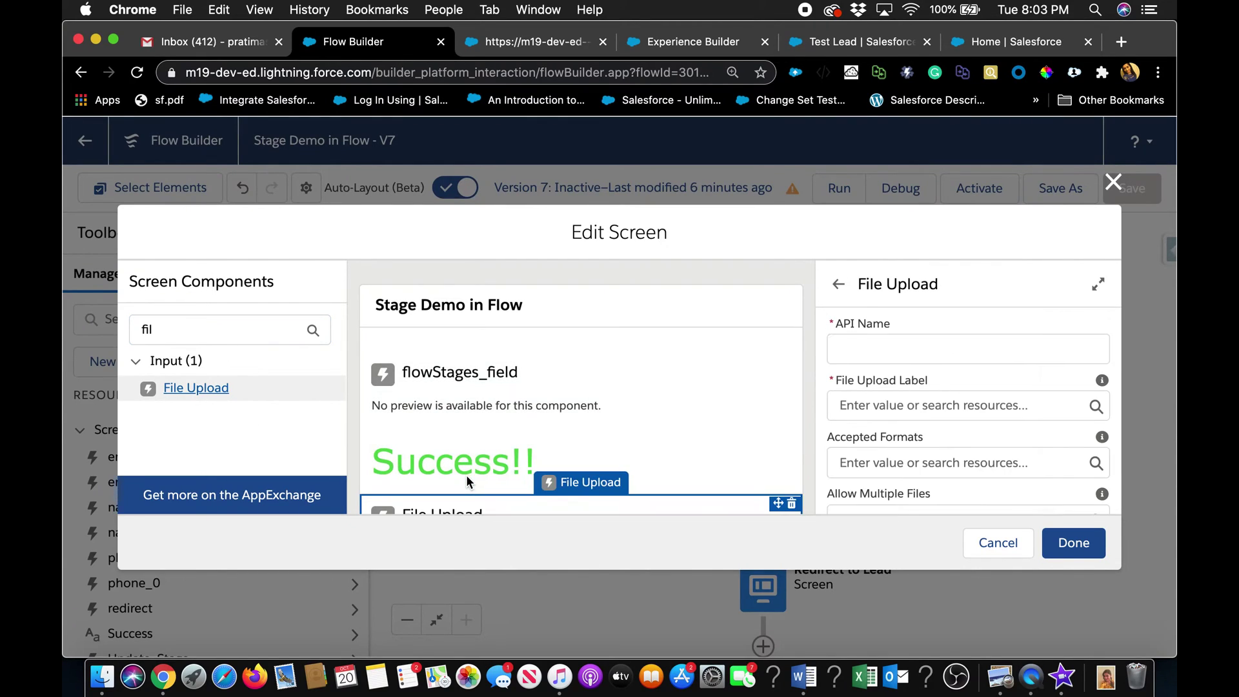
- Name the File Upload component UploadFile and label it 'Upload Identifcation'
{"action": "left_click", "coordinate": [893, 348]}
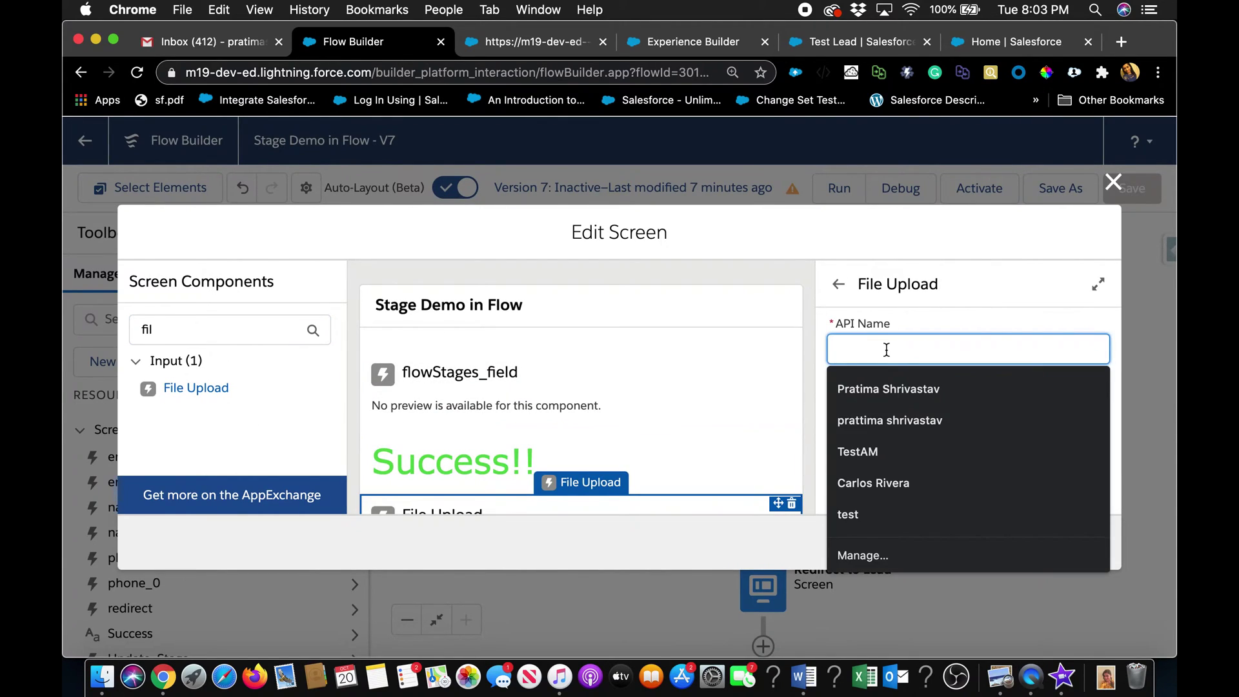
{"action": "type", "text": "I"}
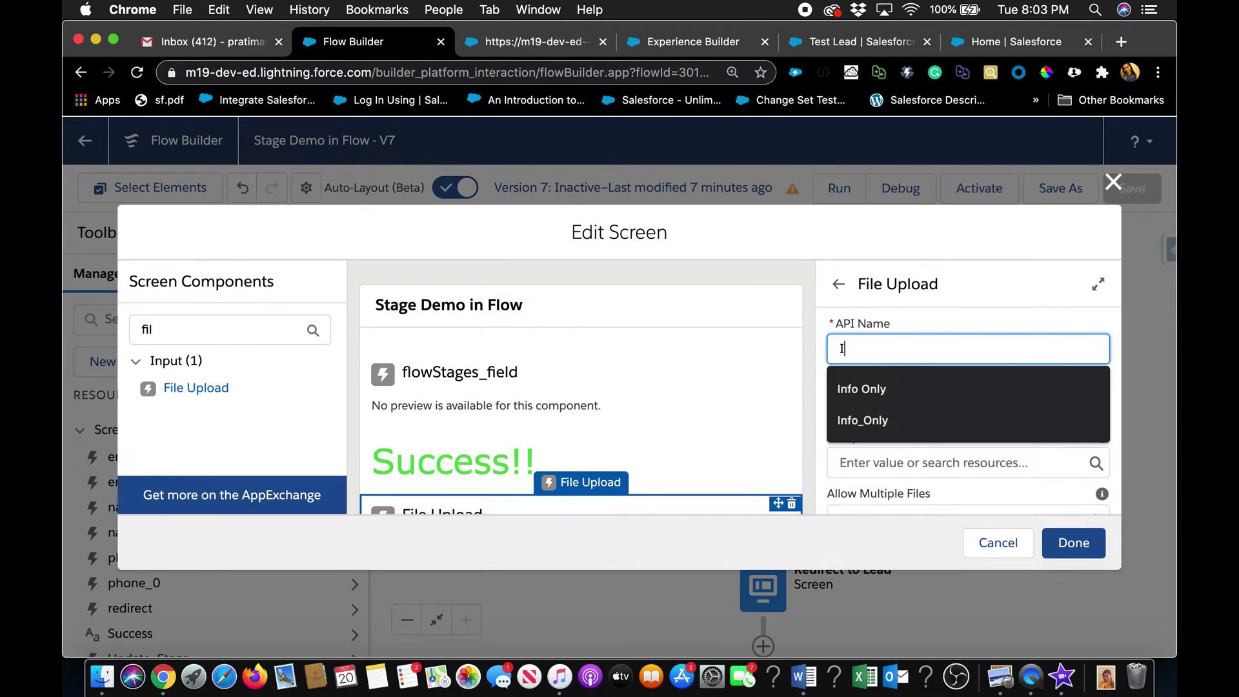
{"action": "key", "text": "BackSpace"}
{"action": "type", "text": "Upload"}
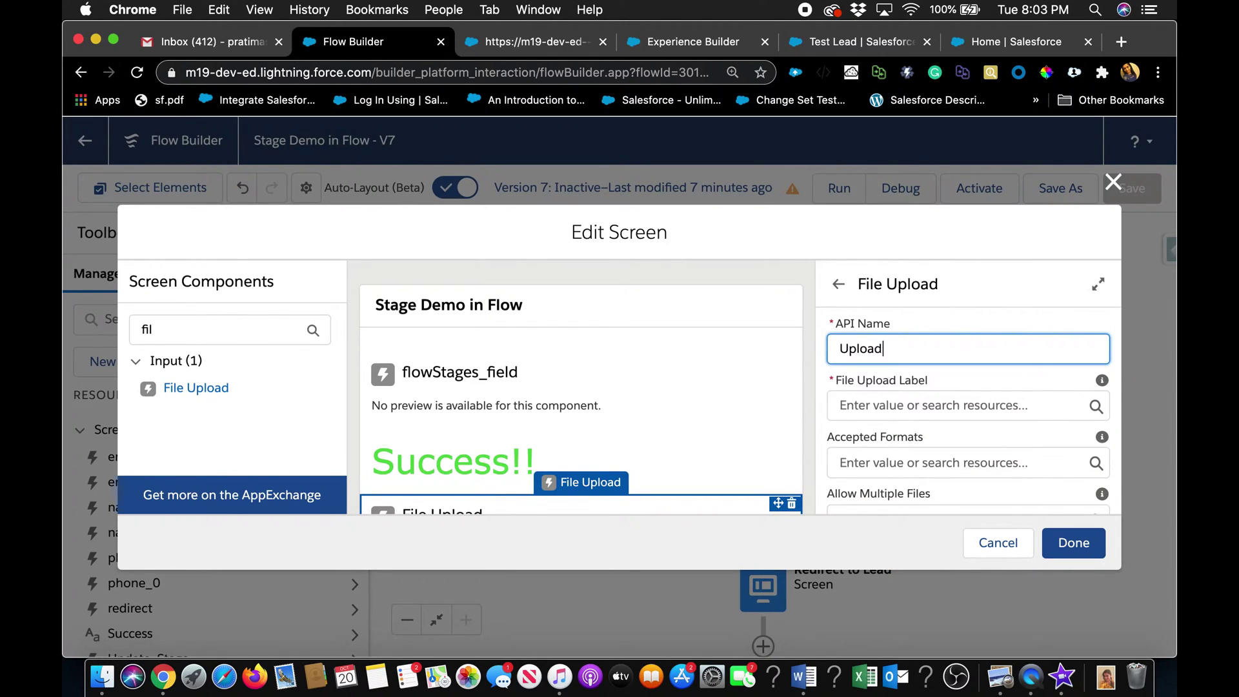
{"action": "type", "text": "File"}
{"action": "left_click", "coordinate": [897, 393]}
{"action": "type", "text": "Uploa"}
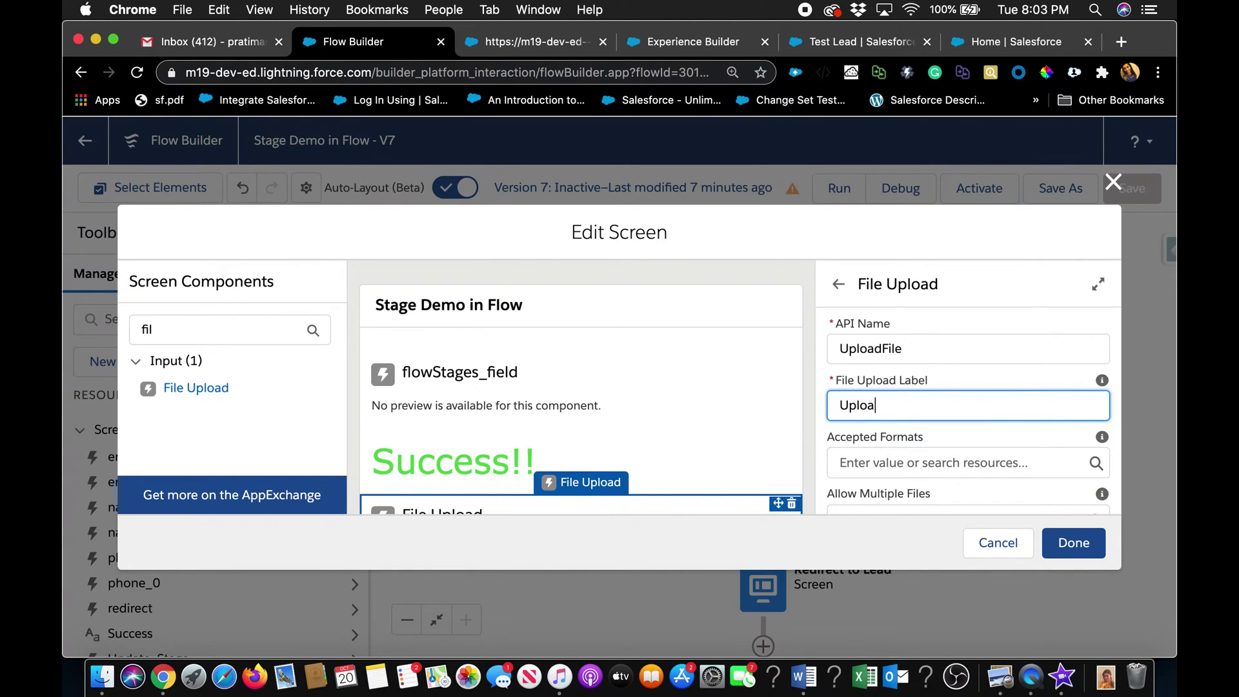
{"action": "type", "text": "d Identific"}
{"action": "key", "text": "BackSpace"}
{"action": "key", "text": "BackSpace"}
{"action": "type", "text": "cation"}
{"action": "left_click", "coordinate": [917, 464]}
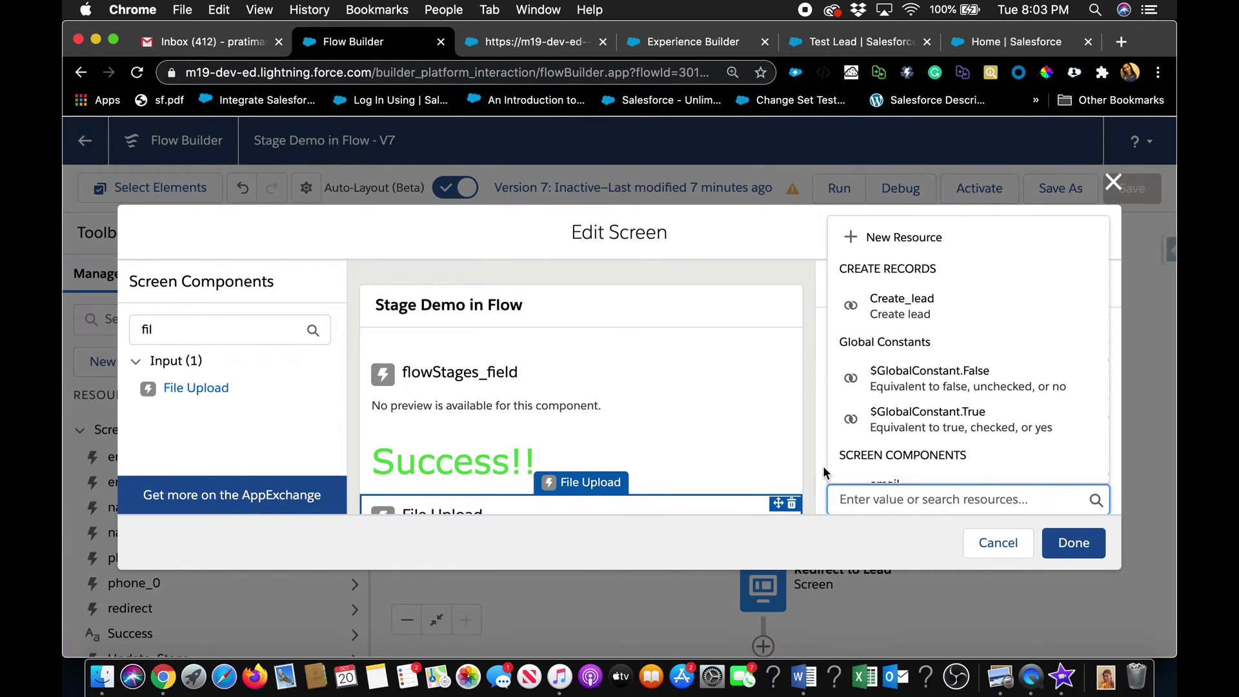
- Set the File Upload's accepted formats to '.pdf, .png'
{"action": "left_click", "coordinate": [749, 505]}
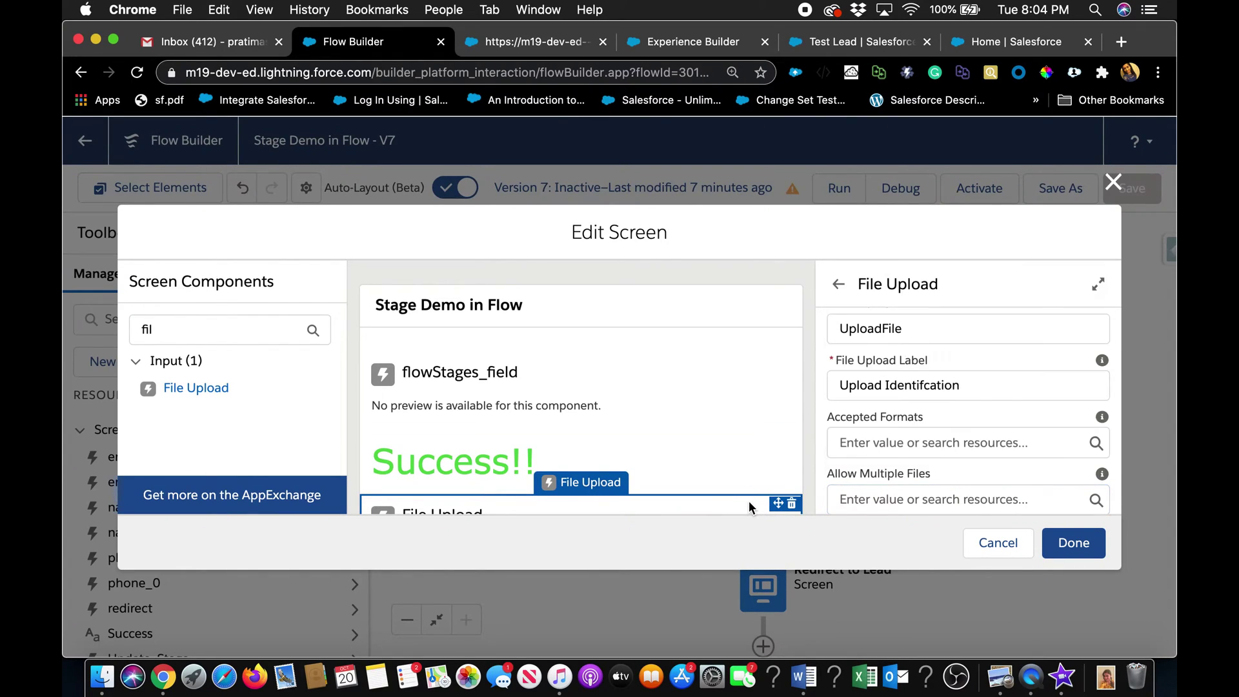
{"action": "left_click", "coordinate": [922, 434]}
{"action": "type", "text": ".pdf, "}
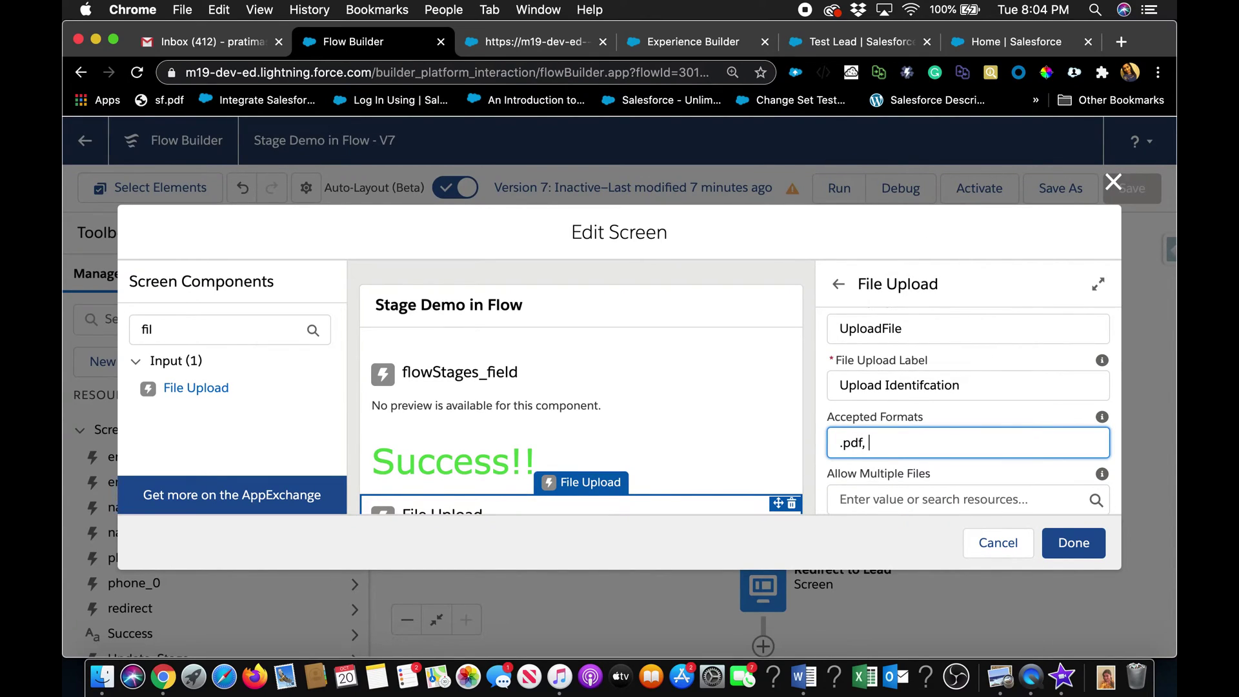
{"action": "type", "text": ".png"}
{"action": "left_click", "coordinate": [976, 466]}
- Set Allow Multiple Files to false
{"action": "scroll", "coordinate": [976, 468], "scroll_direction": "down", "scroll_amount": 1}
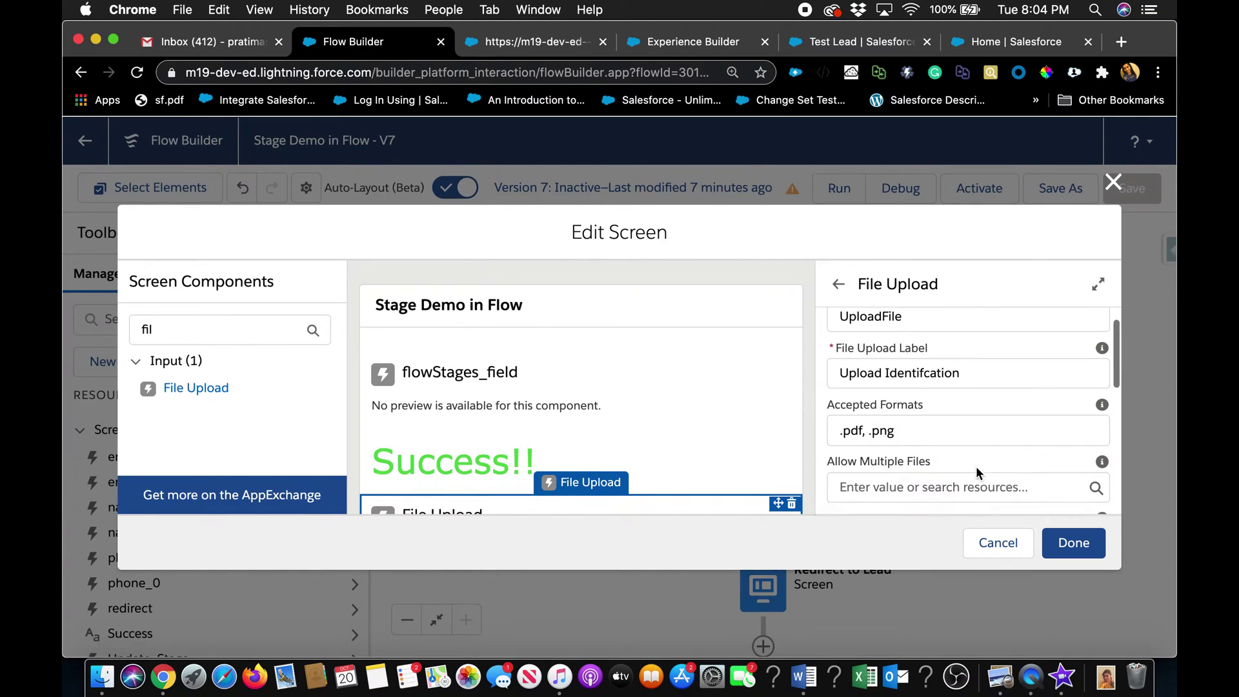
{"action": "scroll", "coordinate": [976, 466], "scroll_direction": "down", "scroll_amount": 2}
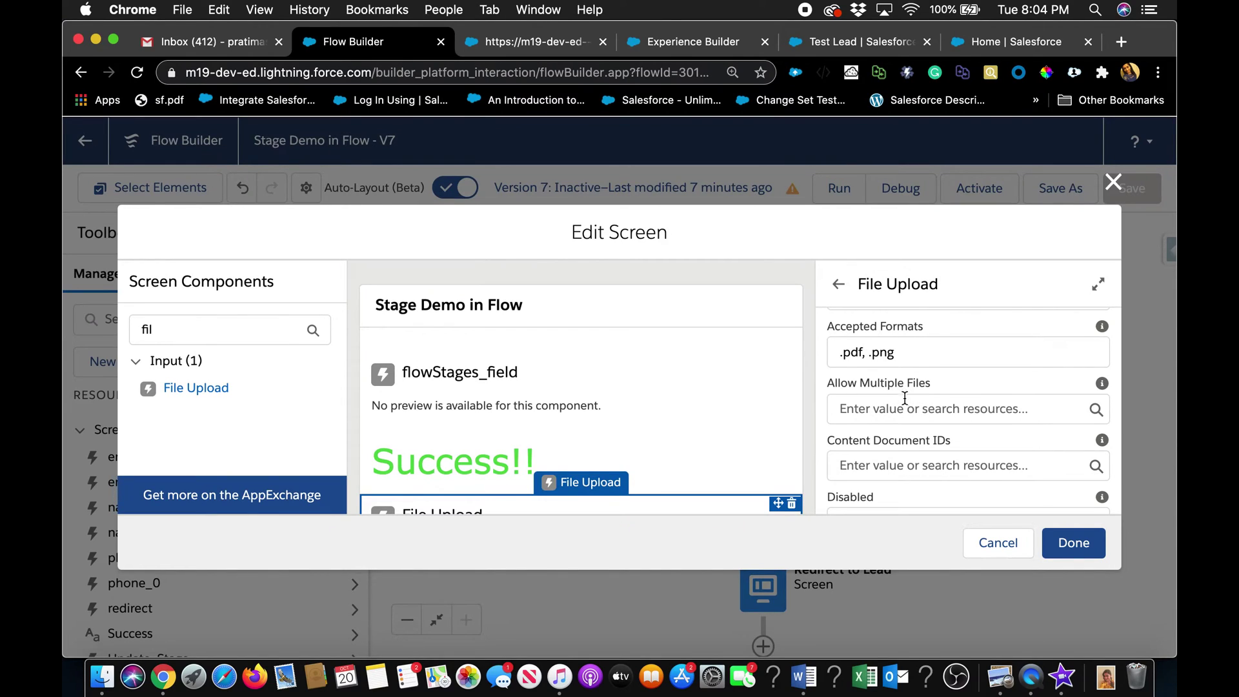
{"action": "left_click", "coordinate": [939, 405]}
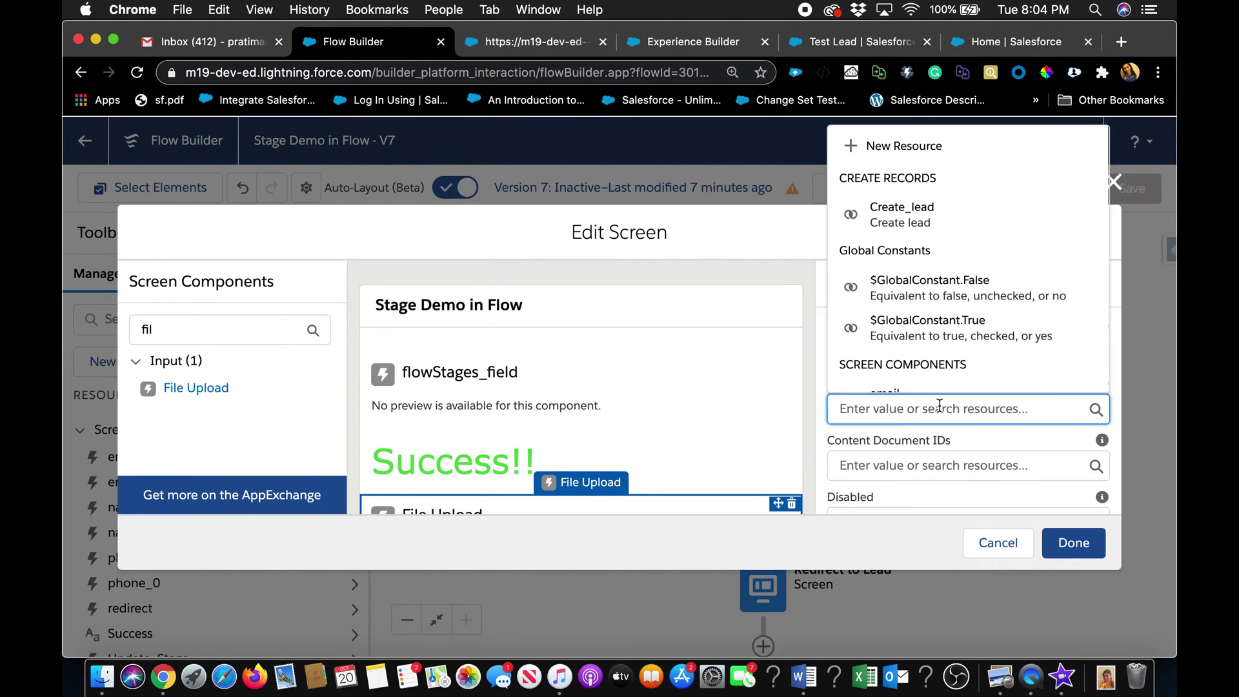
{"action": "type", "text": "fals"}
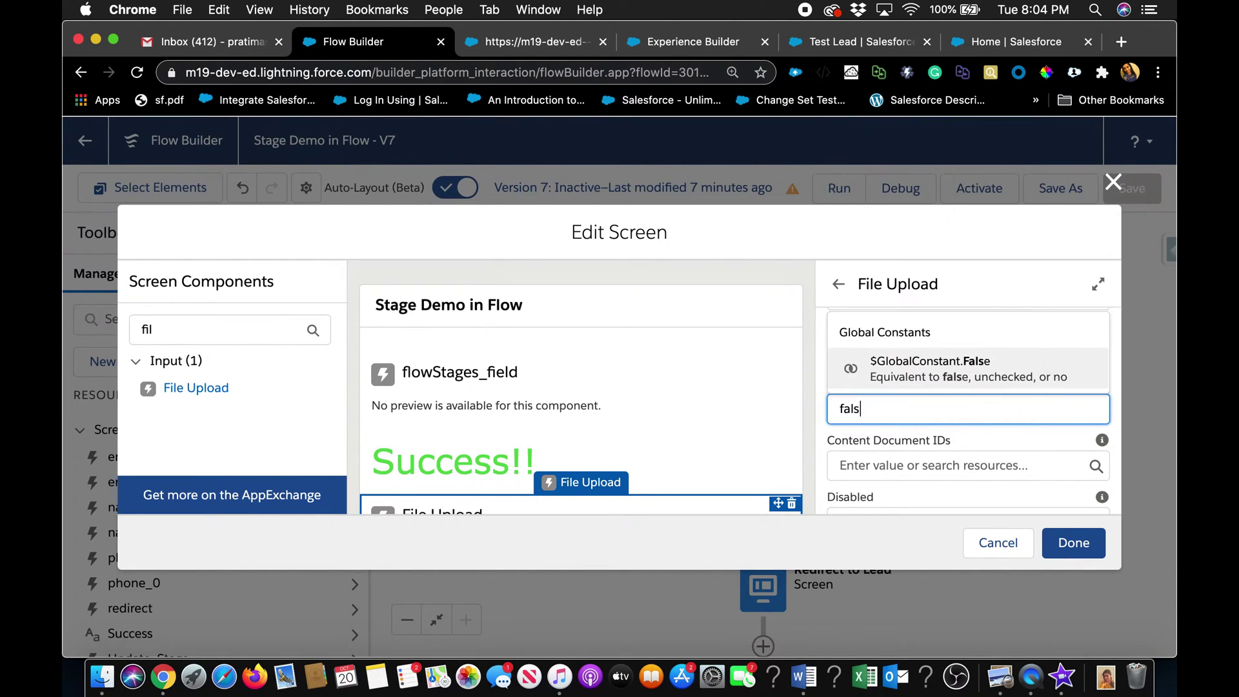
{"action": "left_click", "coordinate": [908, 367]}
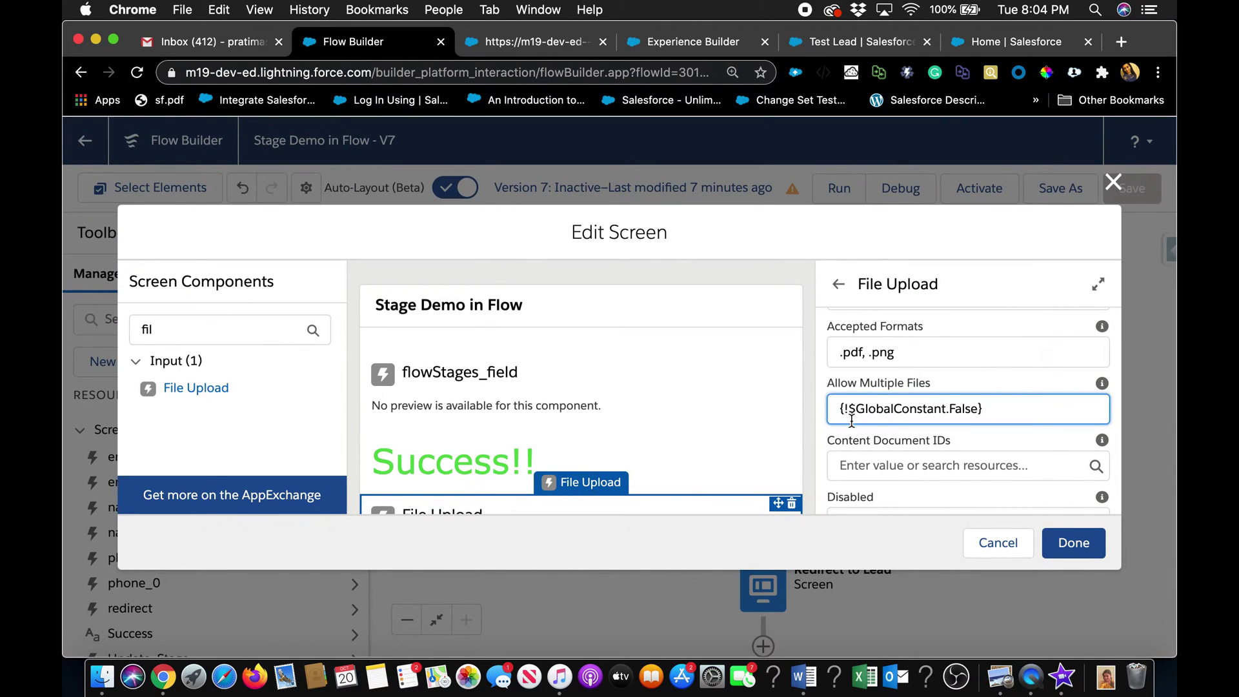
{"action": "left_click", "coordinate": [824, 431]}
- Set the File Upload's Related Record ID to {!recordId}
{"action": "scroll", "coordinate": [963, 443], "scroll_direction": "down", "scroll_amount": 5}
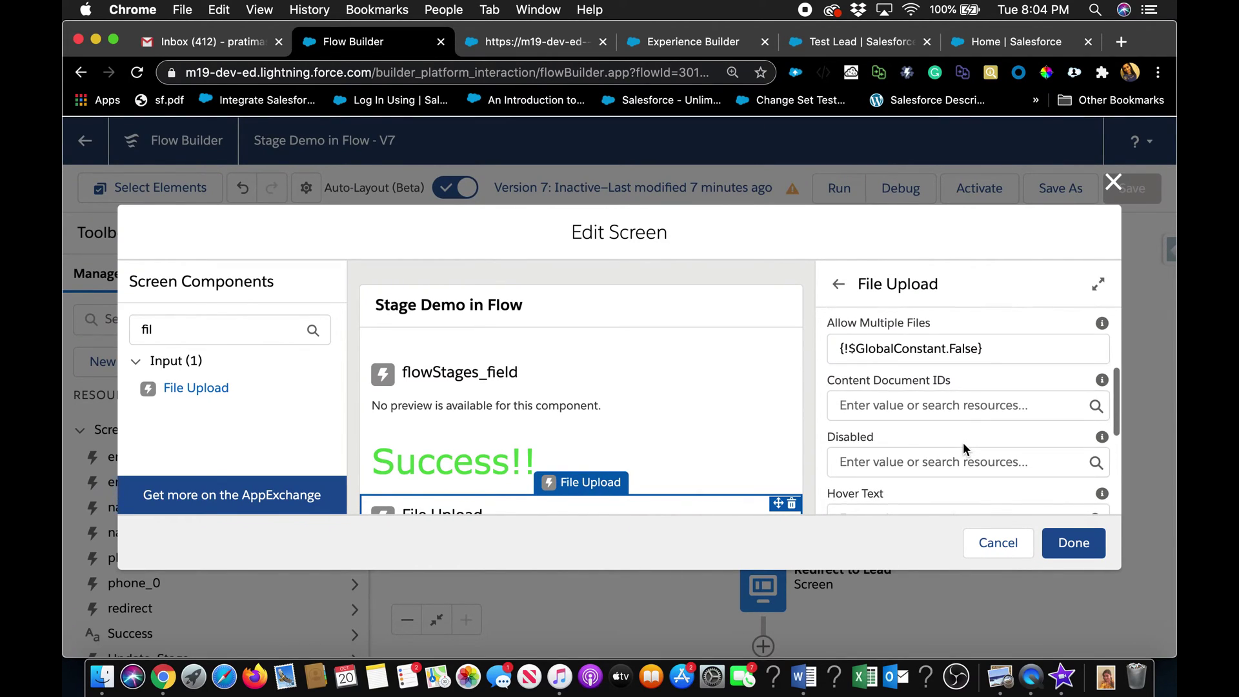
{"action": "scroll", "coordinate": [874, 426], "scroll_direction": "down", "scroll_amount": 2}
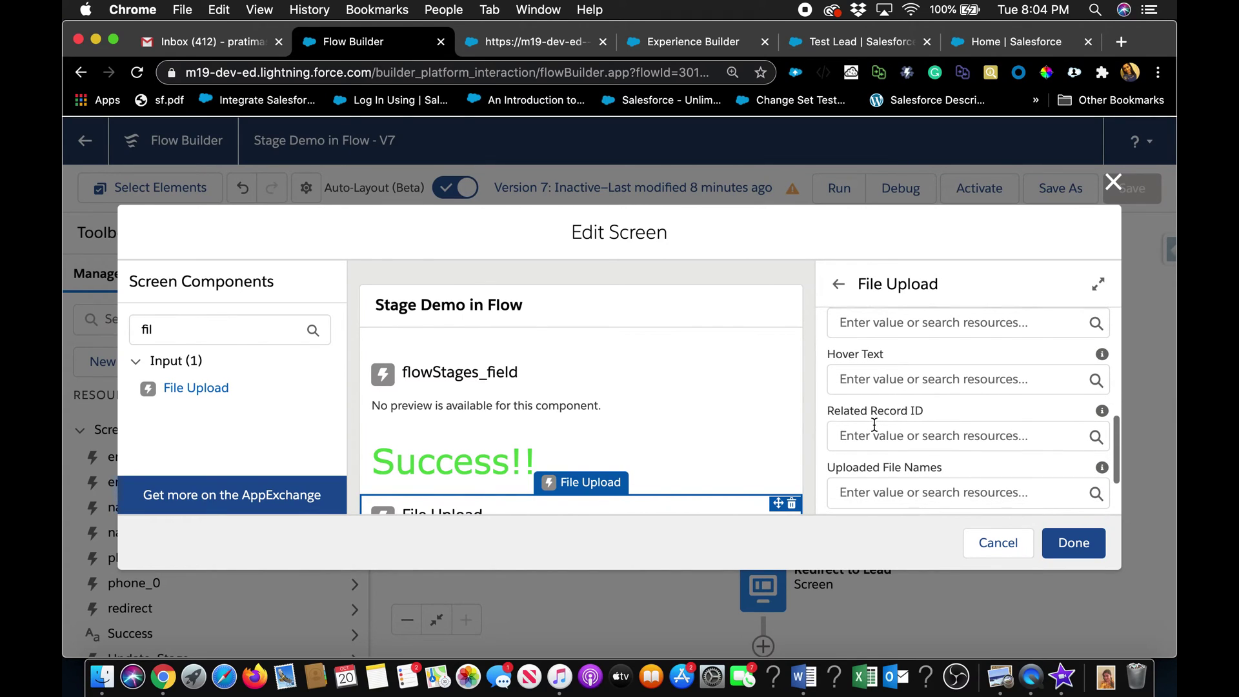
{"action": "left_click", "coordinate": [924, 405]}
{"action": "type", "text": "{!$GlobalConstant.True}"}
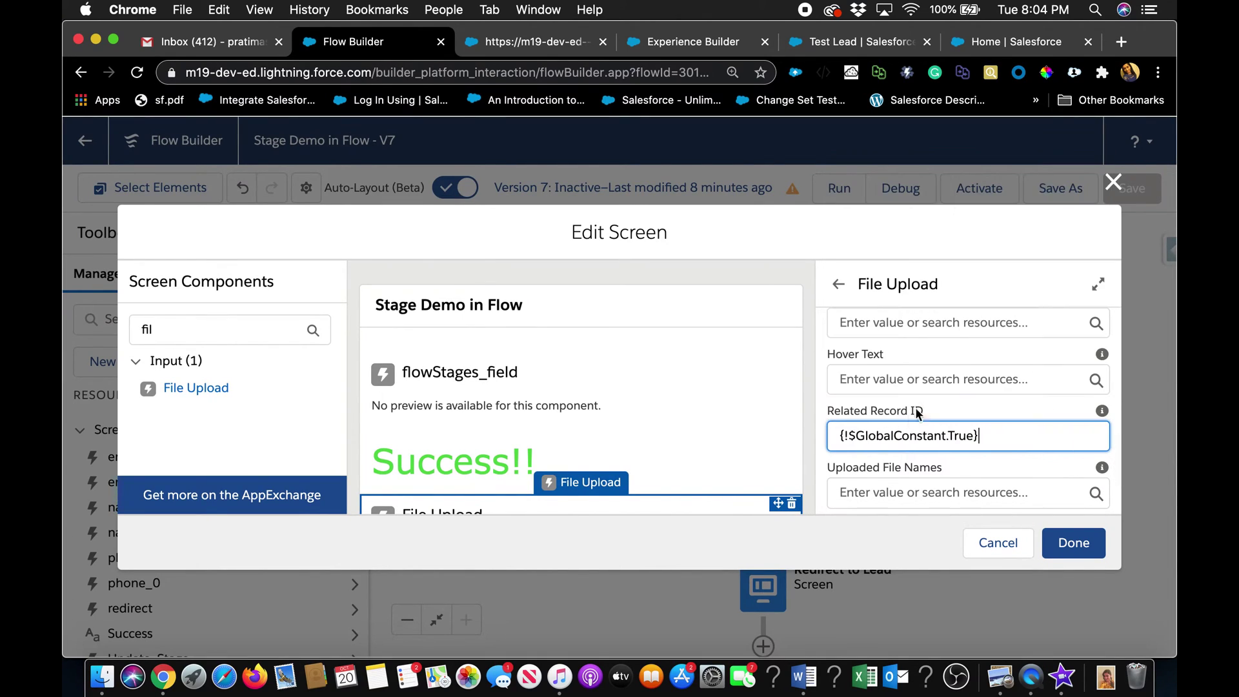
{"action": "triple_click", "coordinate": [984, 437]}
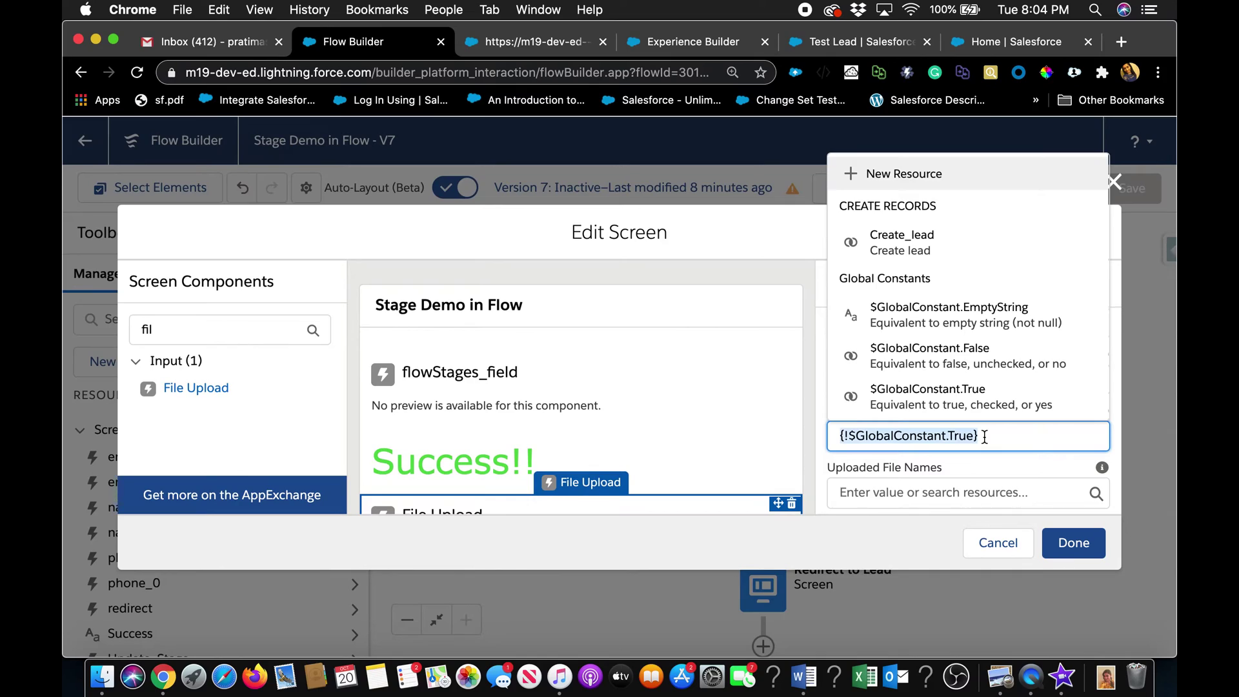
{"action": "key", "text": "BackSpace"}
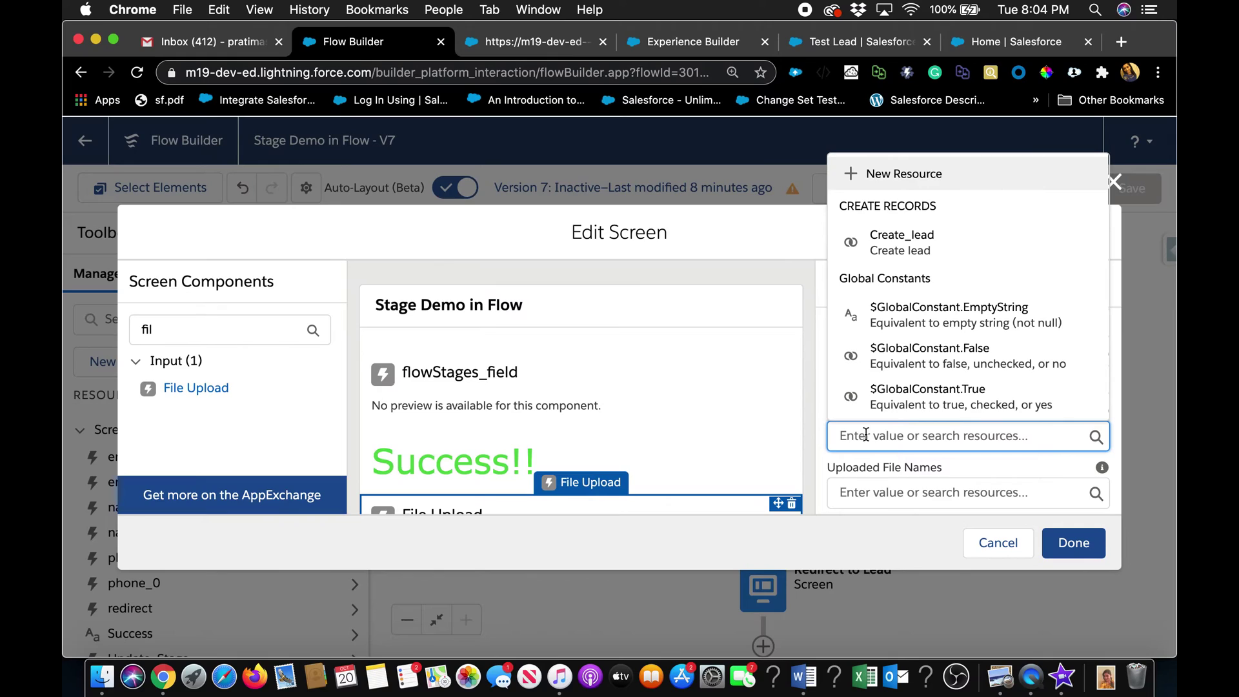
{"action": "type", "text": "record"}
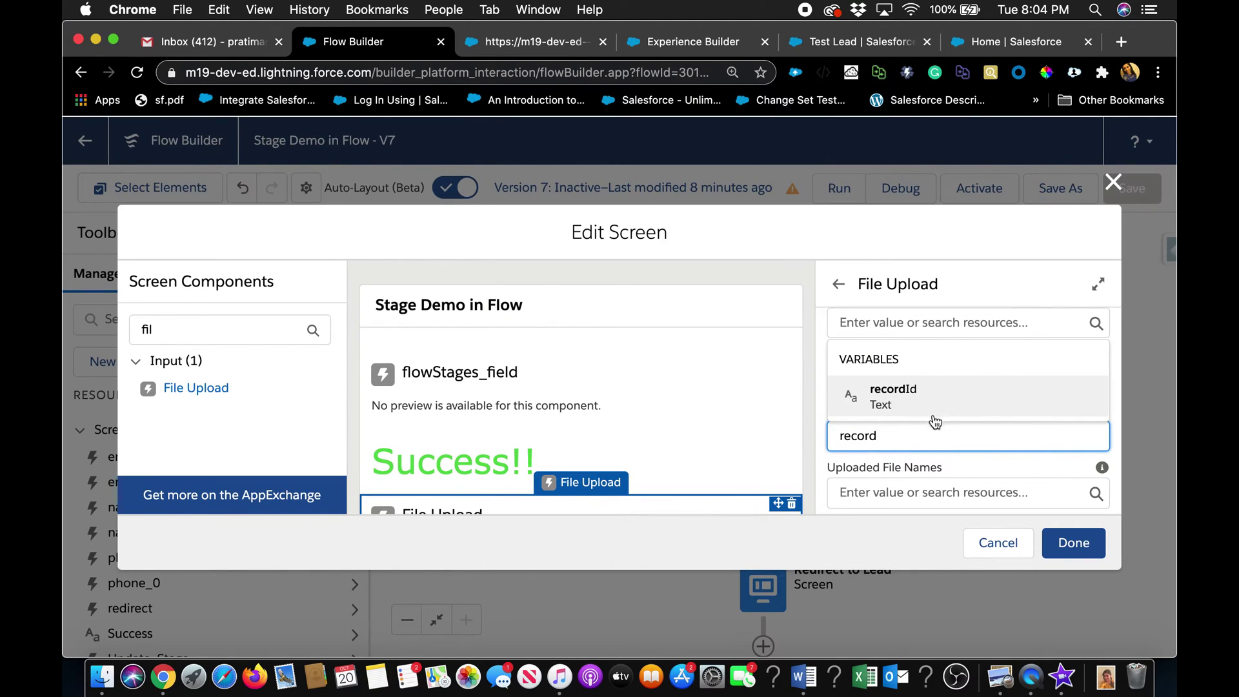
{"action": "left_click", "coordinate": [904, 396]}
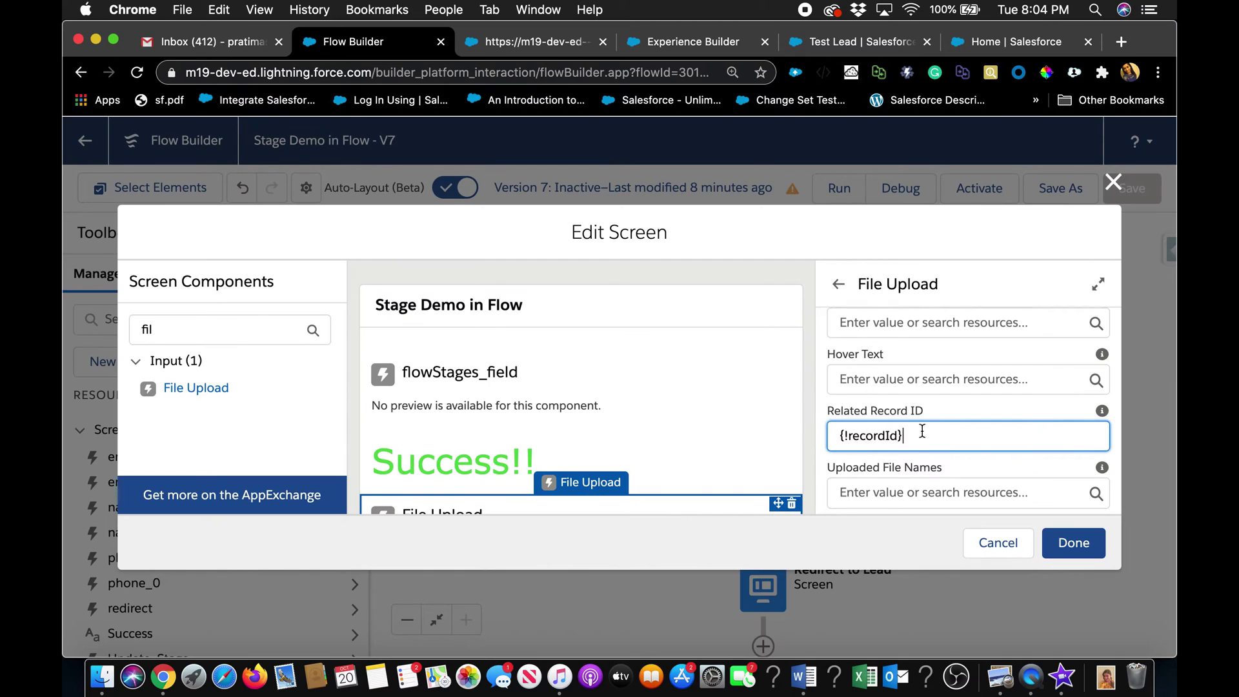
- Review the File Upload properties and finish editing the screen with Done
{"action": "scroll", "coordinate": [891, 417], "scroll_direction": "down", "scroll_amount": 3}
{"action": "scroll", "coordinate": [892, 419], "scroll_direction": "up", "scroll_amount": 3}
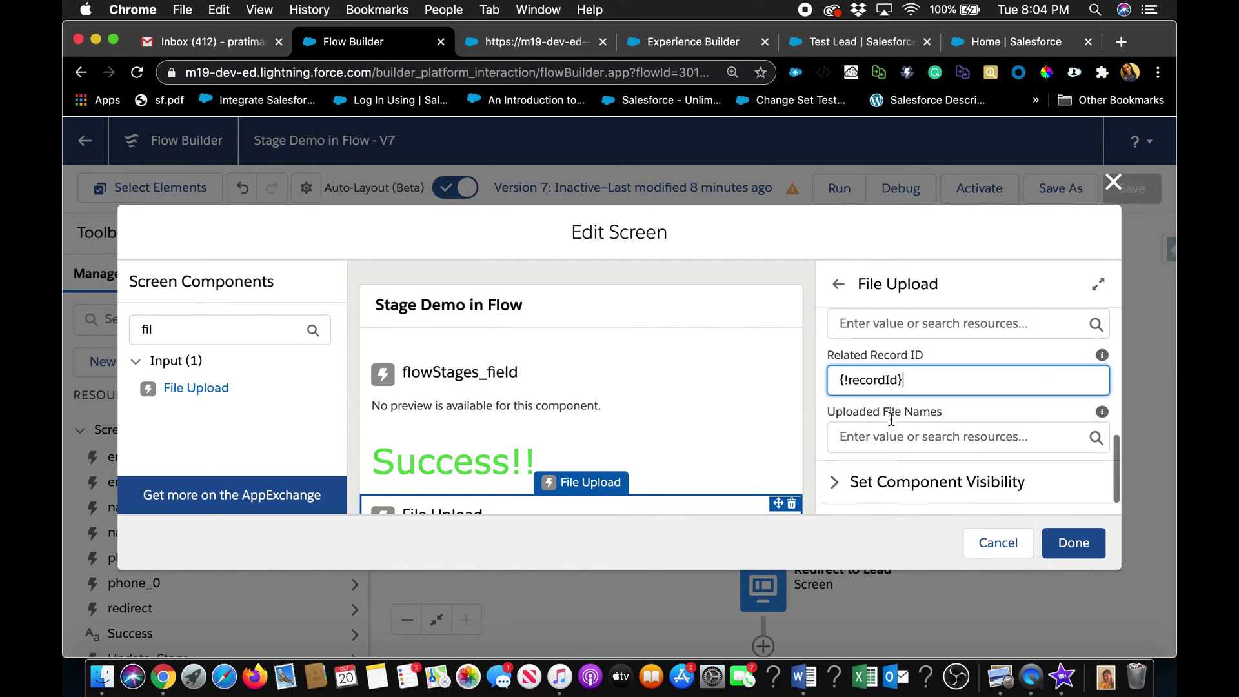
{"action": "mouse_move", "coordinate": [1102, 365]}
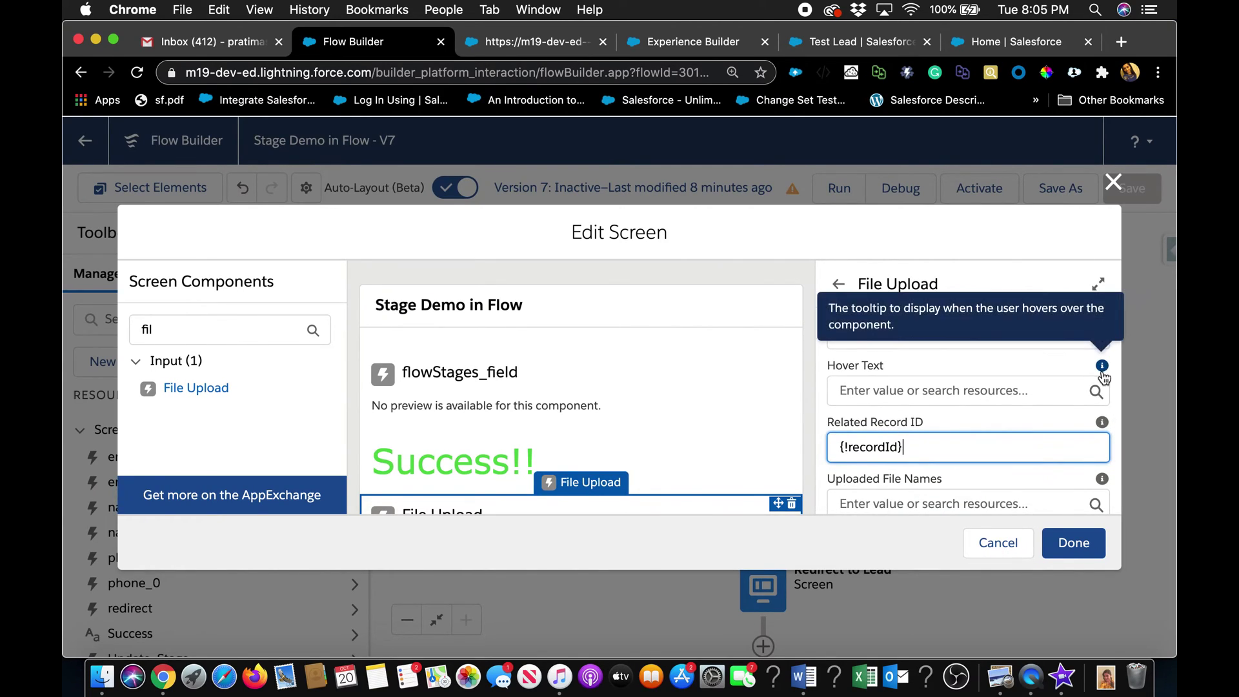
{"action": "scroll", "coordinate": [1050, 422], "scroll_direction": "down", "scroll_amount": 2}
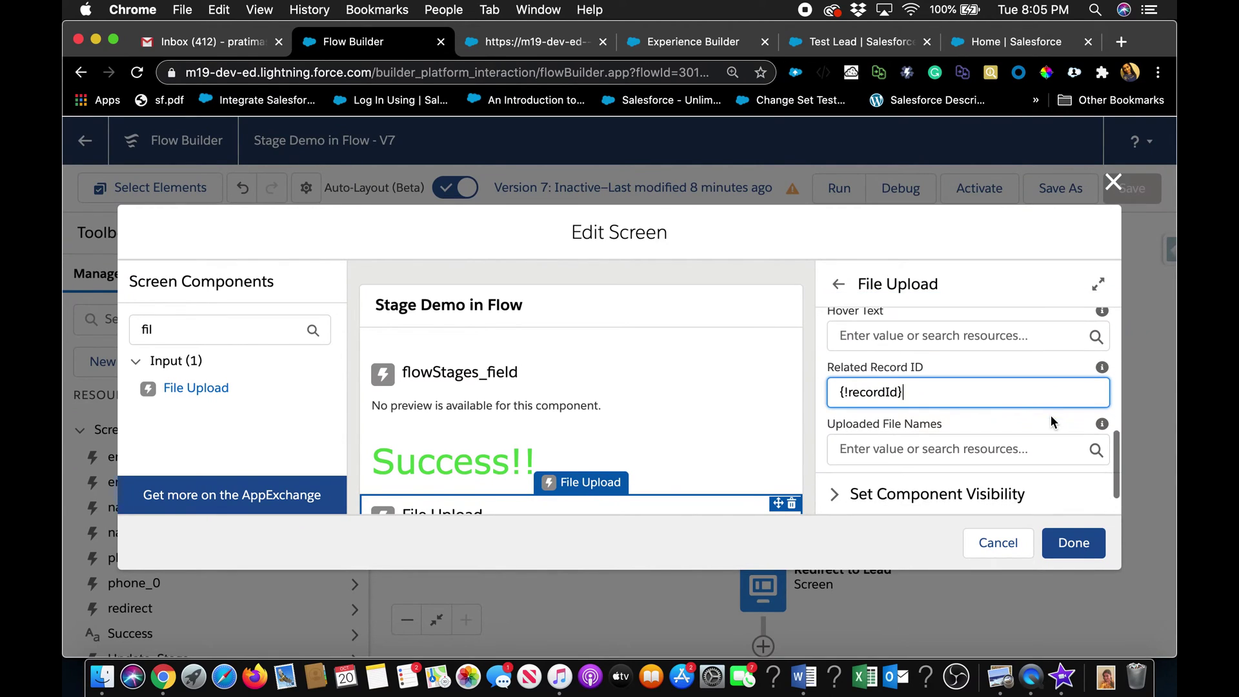
{"action": "scroll", "coordinate": [1051, 423], "scroll_direction": "up", "scroll_amount": 3}
{"action": "scroll", "coordinate": [996, 399], "scroll_direction": "up", "scroll_amount": 1}
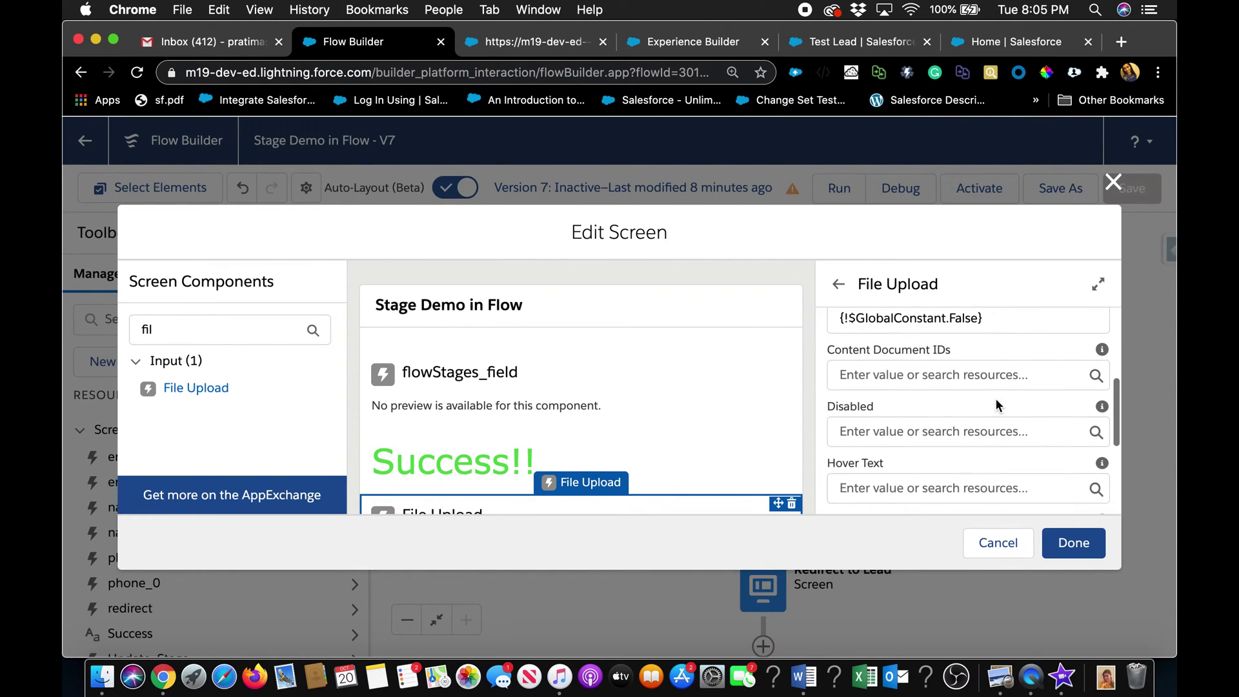
{"action": "scroll", "coordinate": [997, 399], "scroll_direction": "down", "scroll_amount": 3}
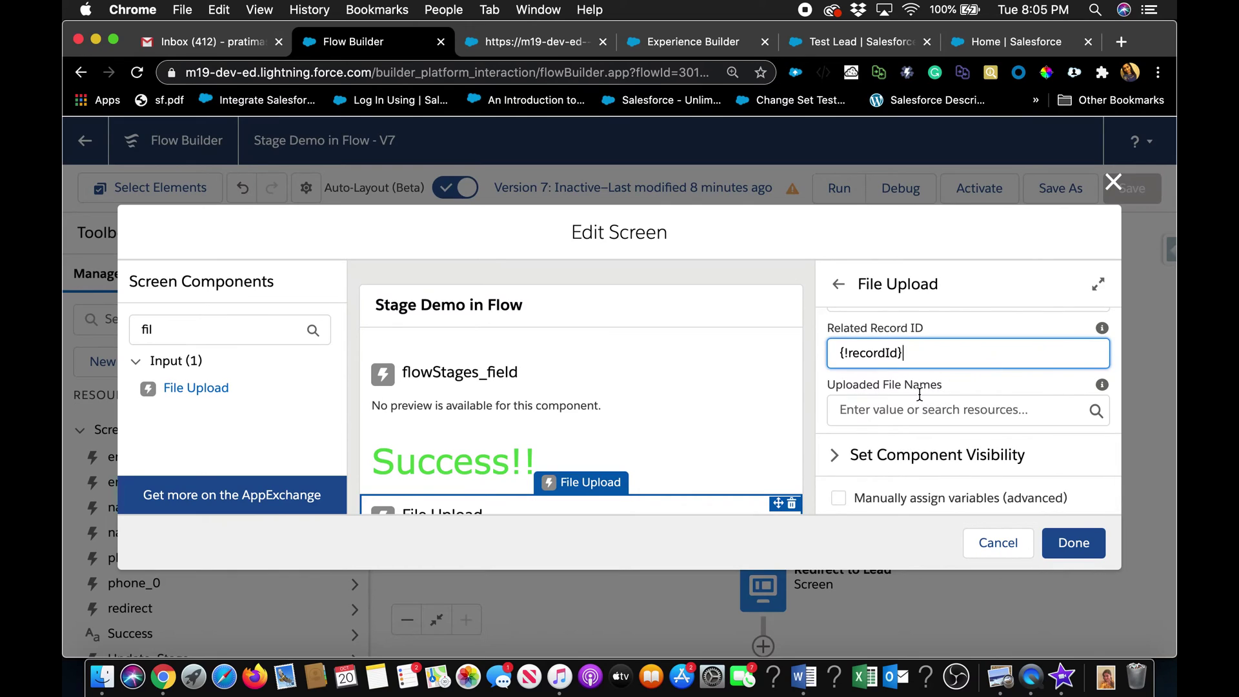
{"action": "scroll", "coordinate": [572, 477], "scroll_direction": "down", "scroll_amount": 2}
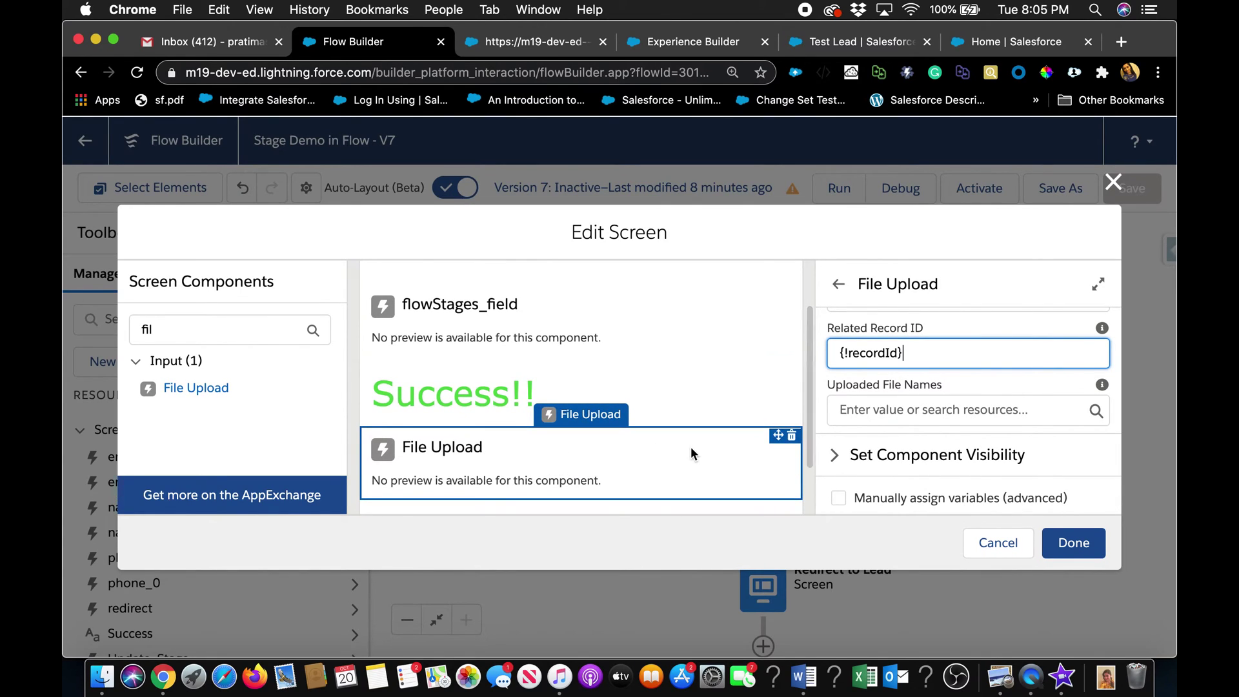
{"action": "left_click", "coordinate": [1084, 548]}
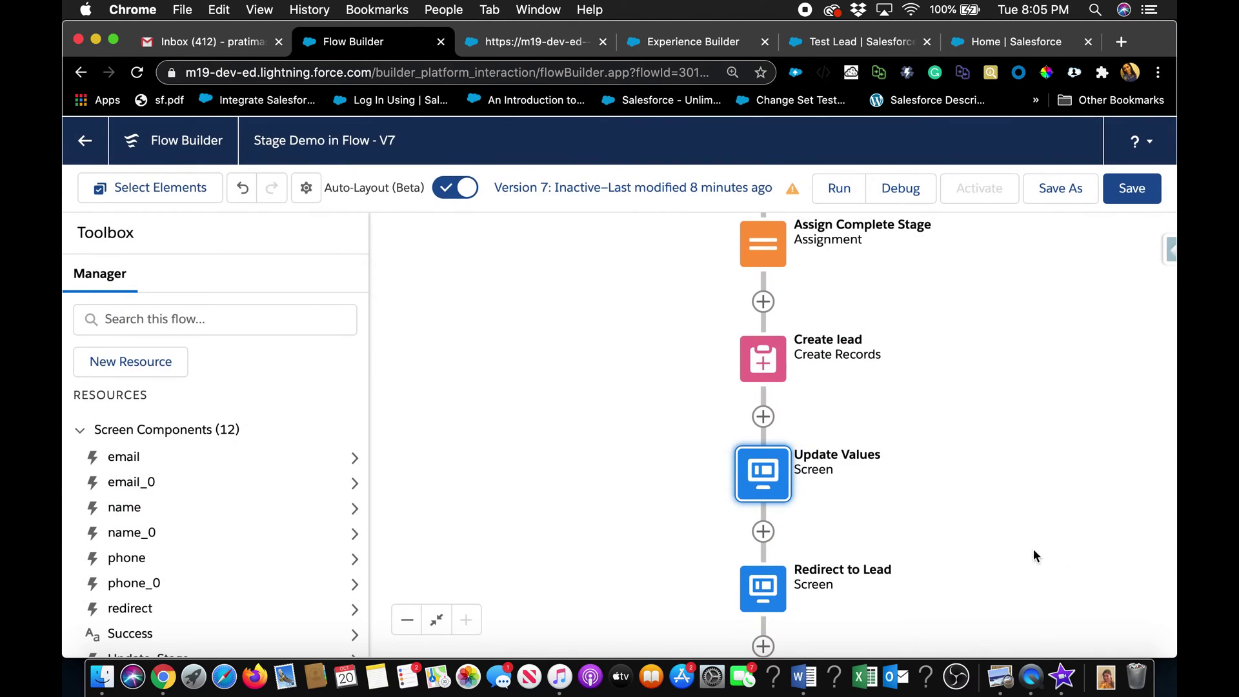
- Save the flow as a new version 8 and activate it
{"action": "left_click", "coordinate": [1071, 189]}
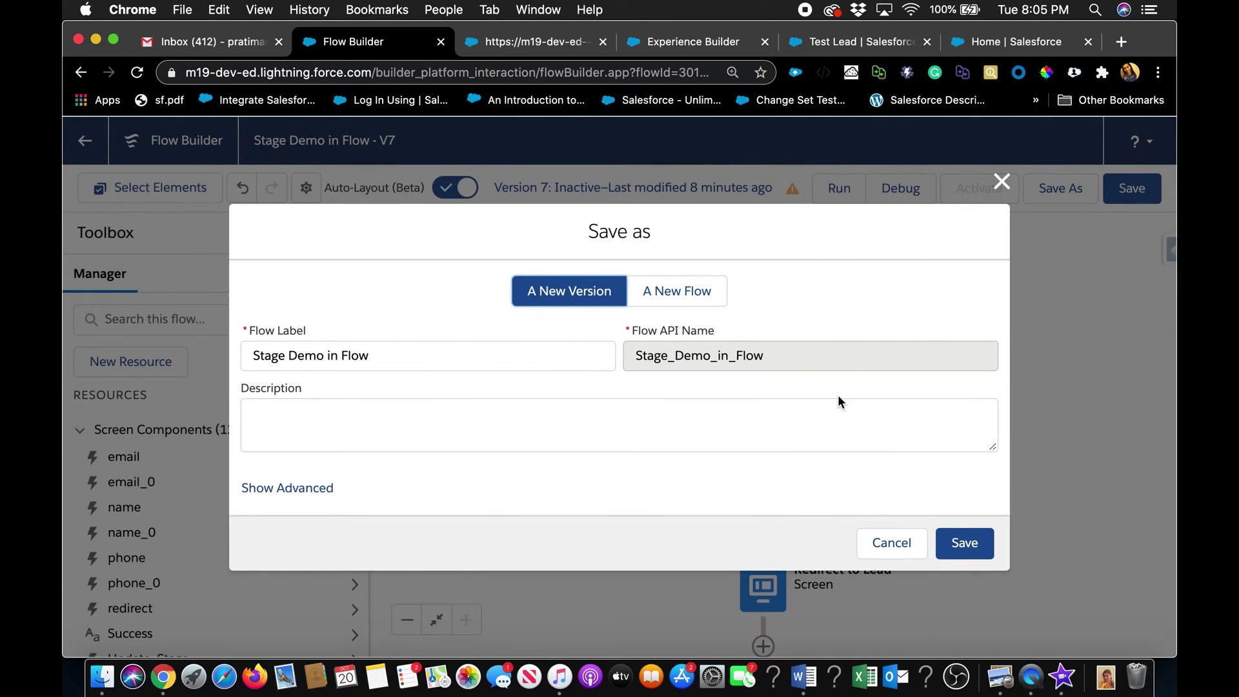
{"action": "left_click", "coordinate": [971, 546]}
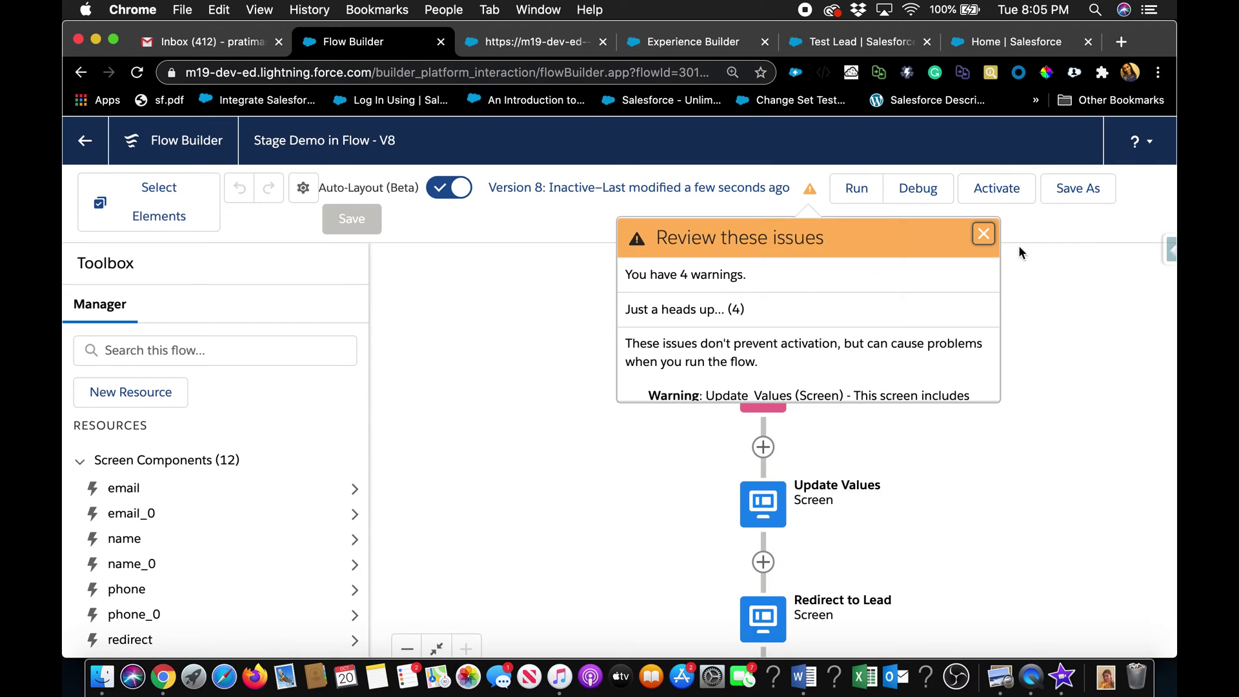
{"action": "left_click", "coordinate": [984, 233]}
{"action": "left_click", "coordinate": [987, 191]}
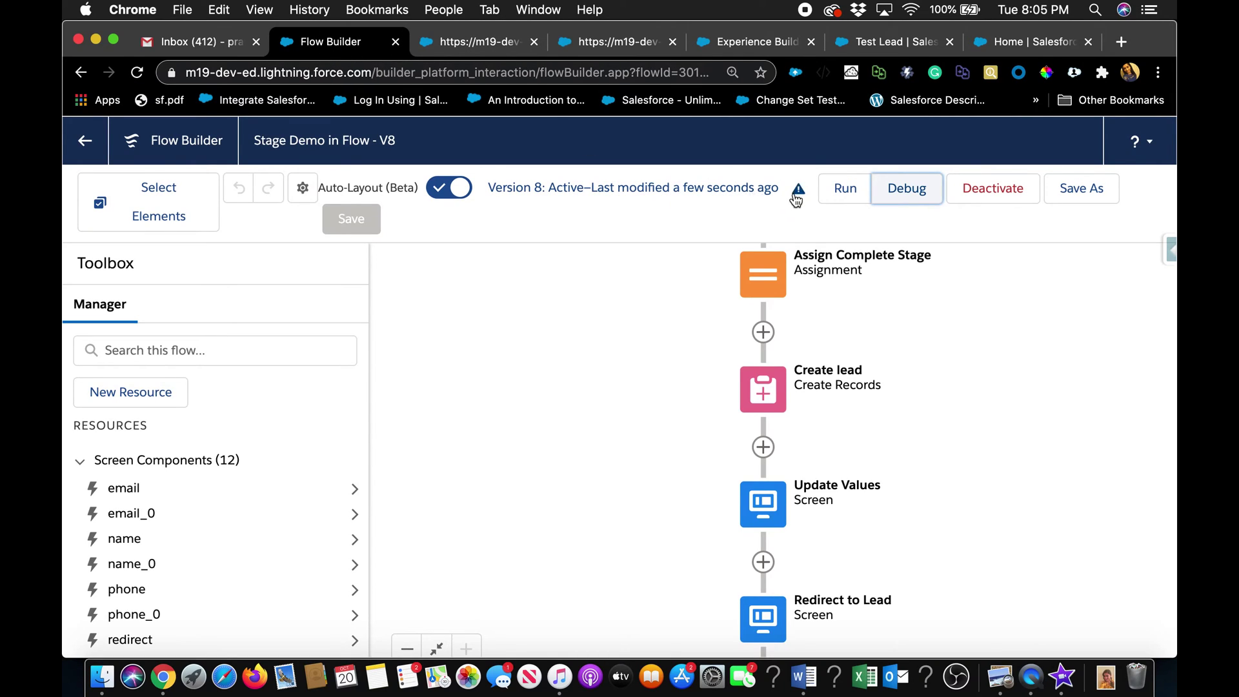
- Review and dismiss the flow's warnings, then bring up the Debug dialog
{"action": "left_click", "coordinate": [799, 198]}
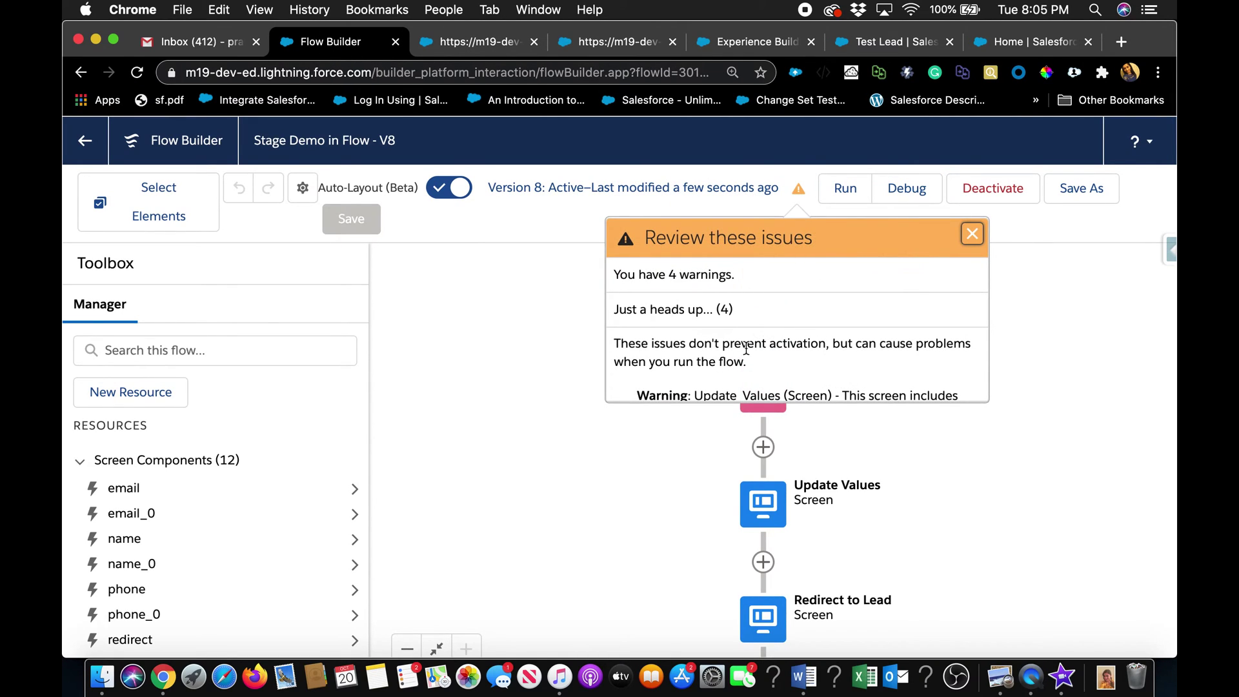
{"action": "scroll", "coordinate": [746, 348], "scroll_direction": "down", "scroll_amount": 5}
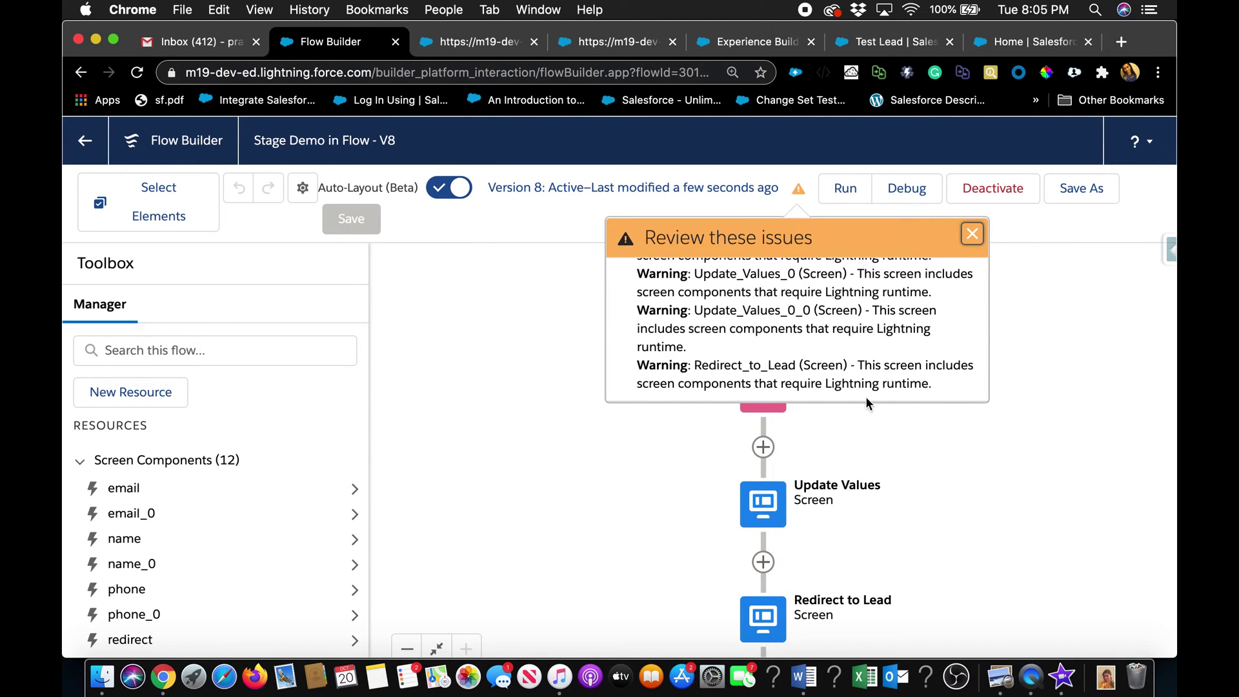
{"action": "scroll", "coordinate": [893, 370], "scroll_direction": "up", "scroll_amount": 1}
{"action": "scroll", "coordinate": [893, 370], "scroll_direction": "down", "scroll_amount": 1}
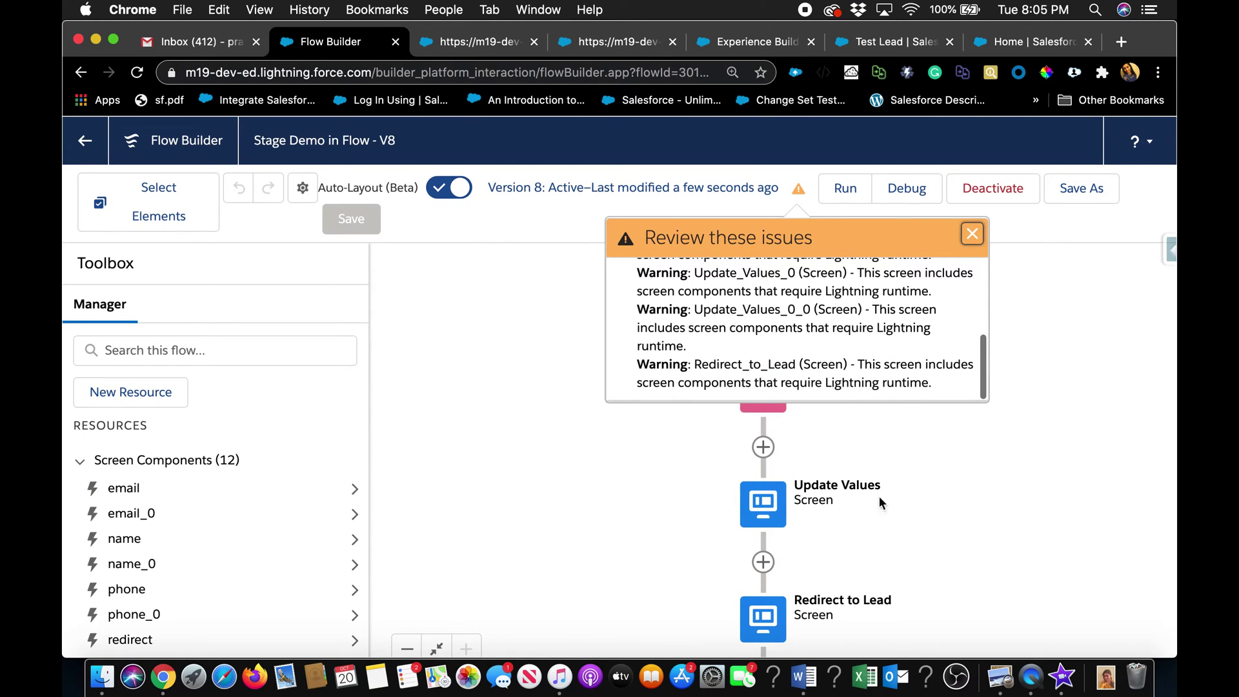
{"action": "left_click", "coordinate": [973, 234]}
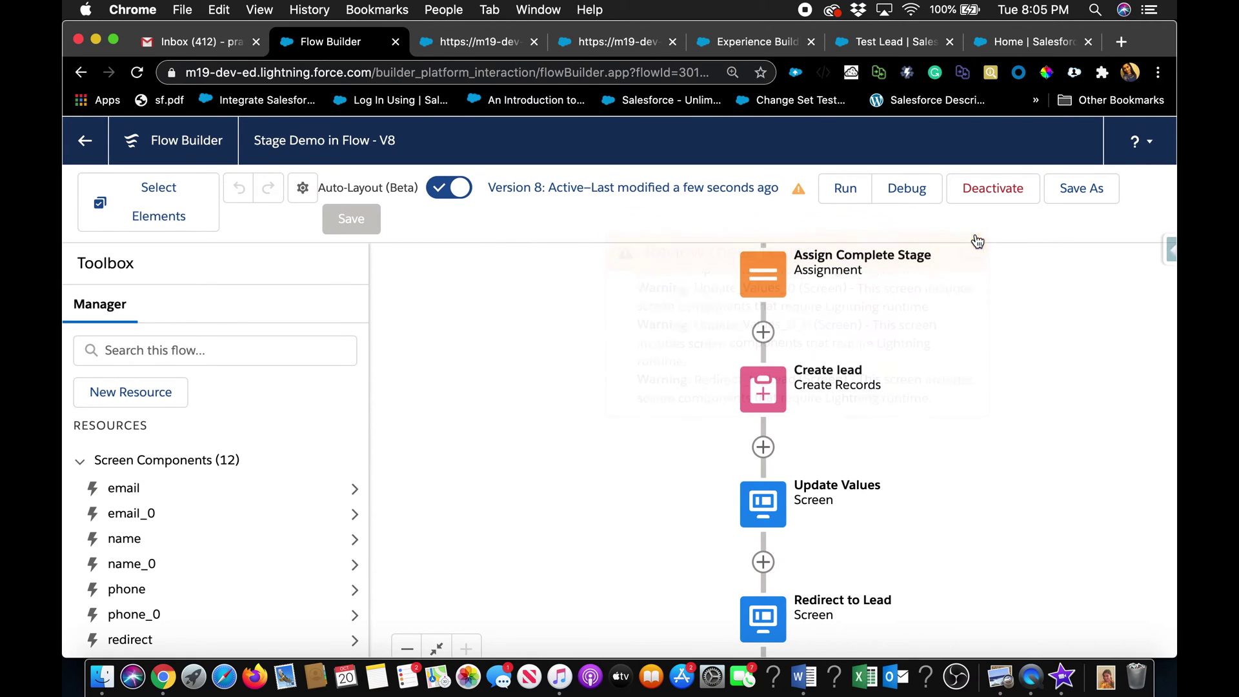
{"action": "left_click", "coordinate": [492, 50]}
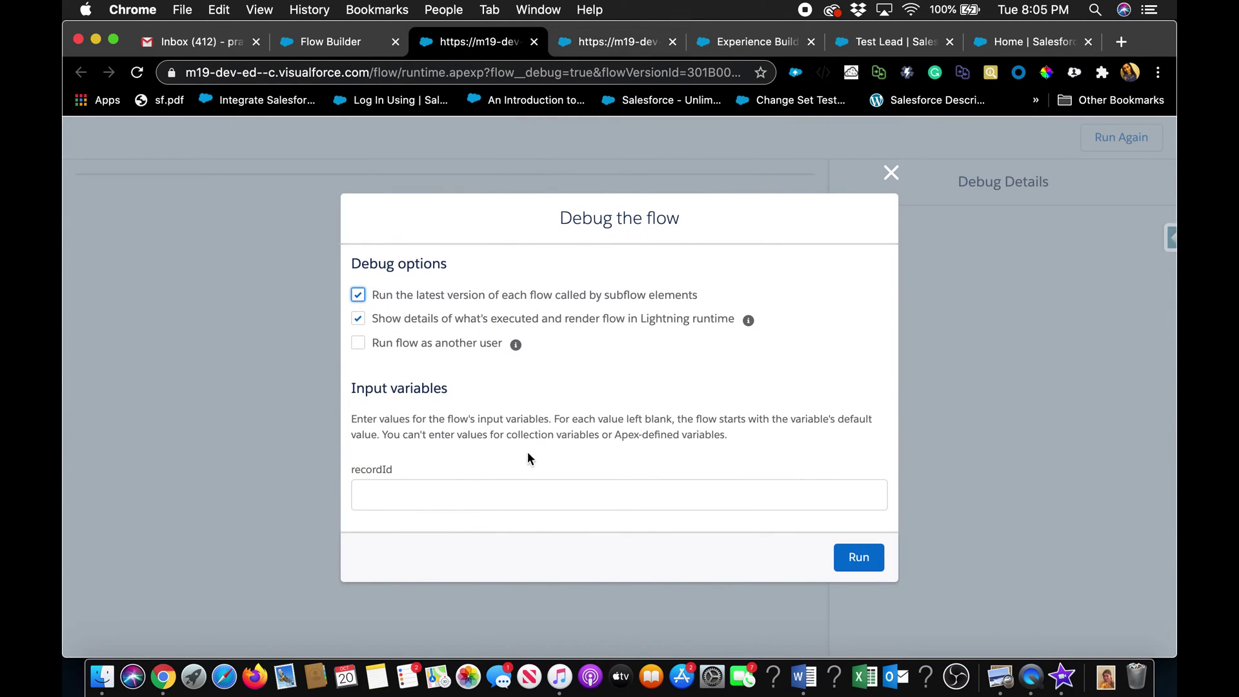
- Run the debug with first name Test, last name TS and phone 7777, advancing to Review
{"action": "left_click", "coordinate": [855, 559]}
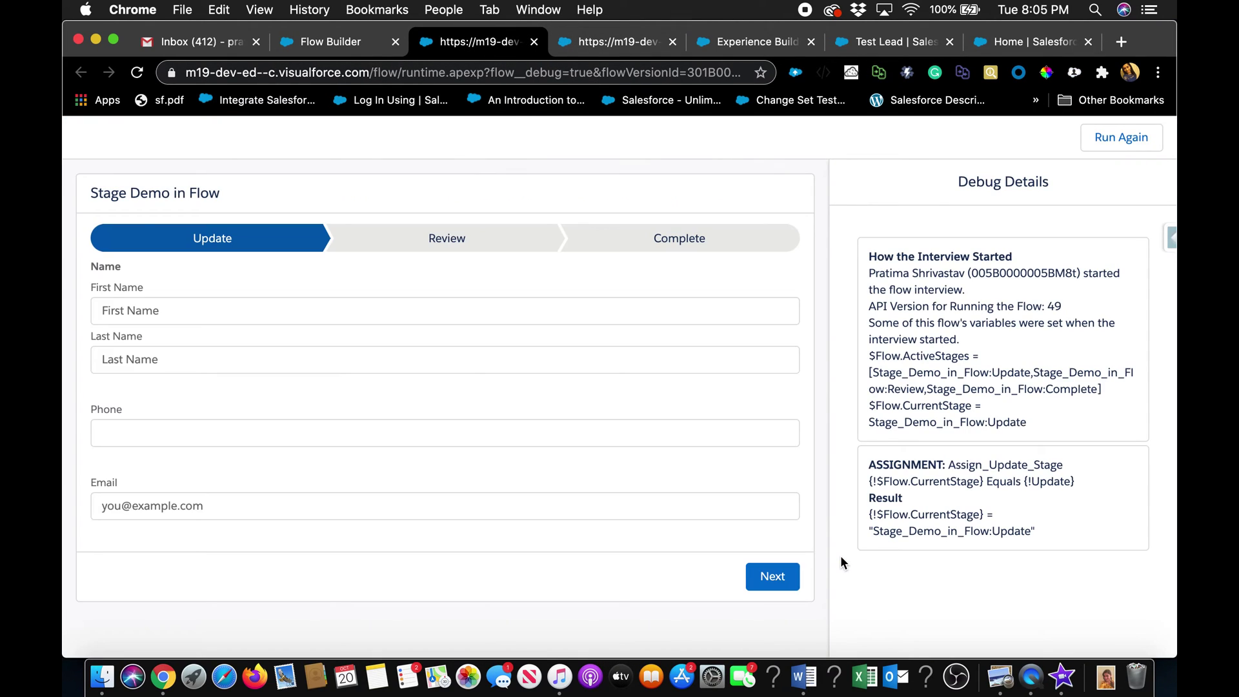
{"action": "left_click", "coordinate": [203, 304]}
{"action": "type", "text": "Te"}
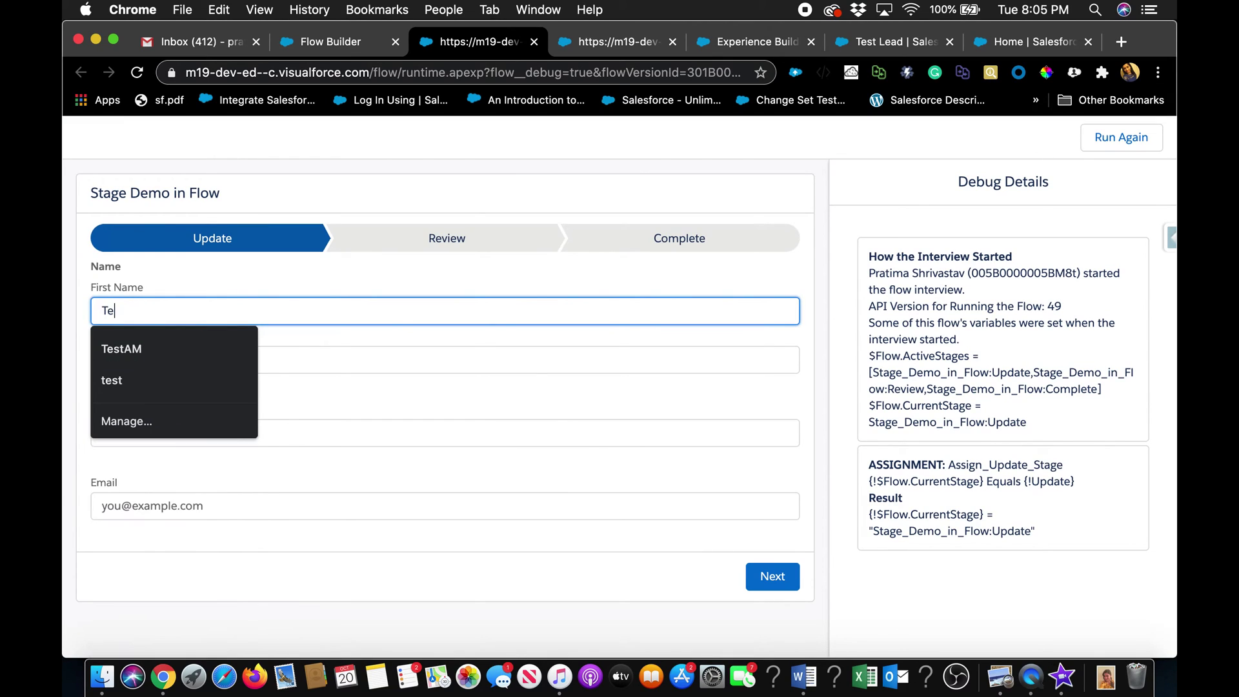
{"action": "type", "text": "st"}
{"action": "left_click", "coordinate": [350, 423]}
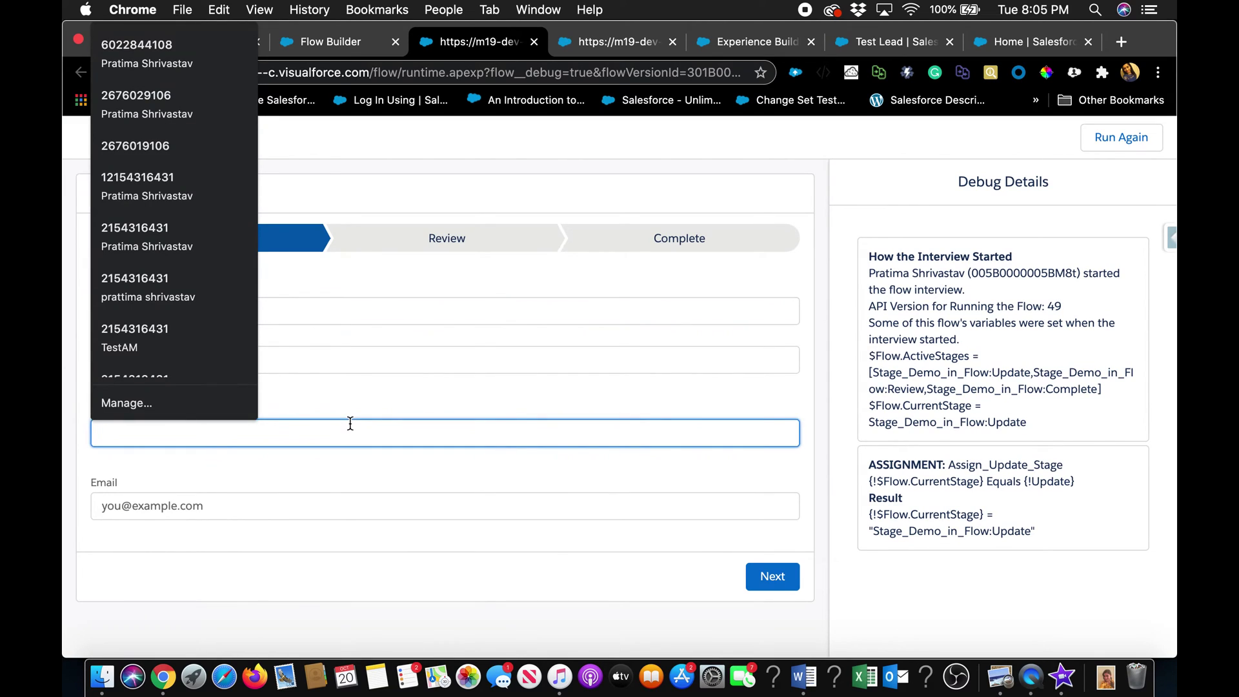
{"action": "type", "text": "777777"}
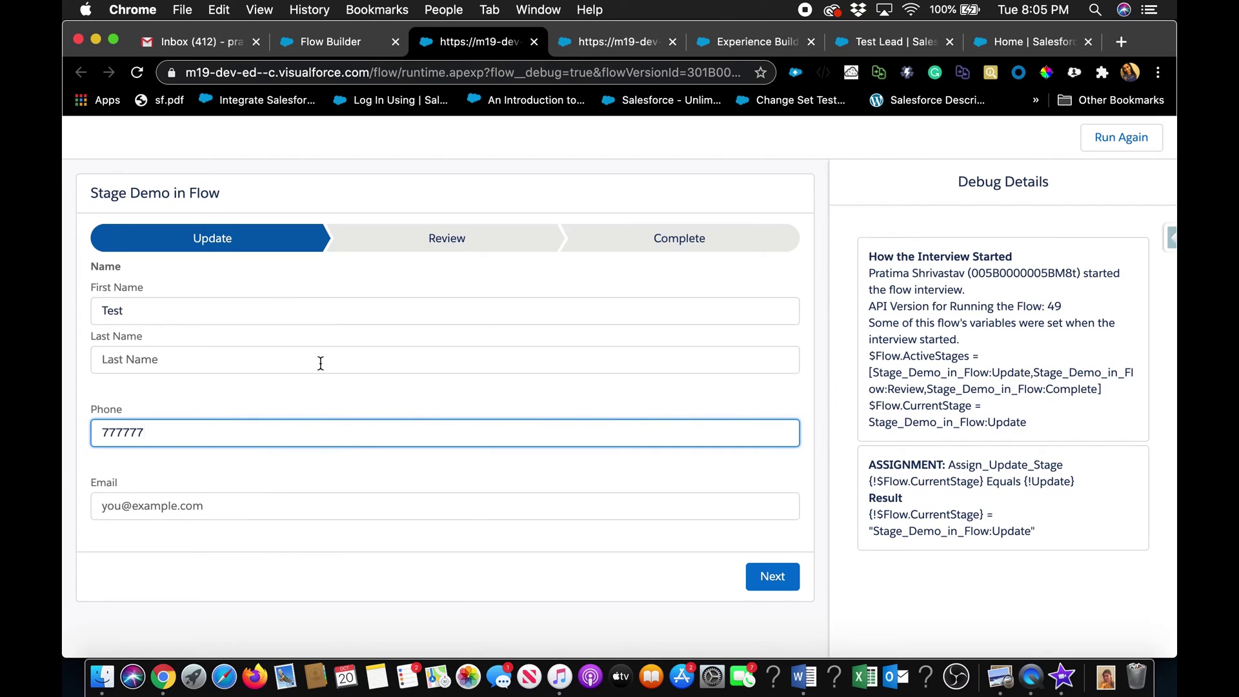
{"action": "left_click", "coordinate": [298, 360]}
{"action": "type", "text": "TST lead"}
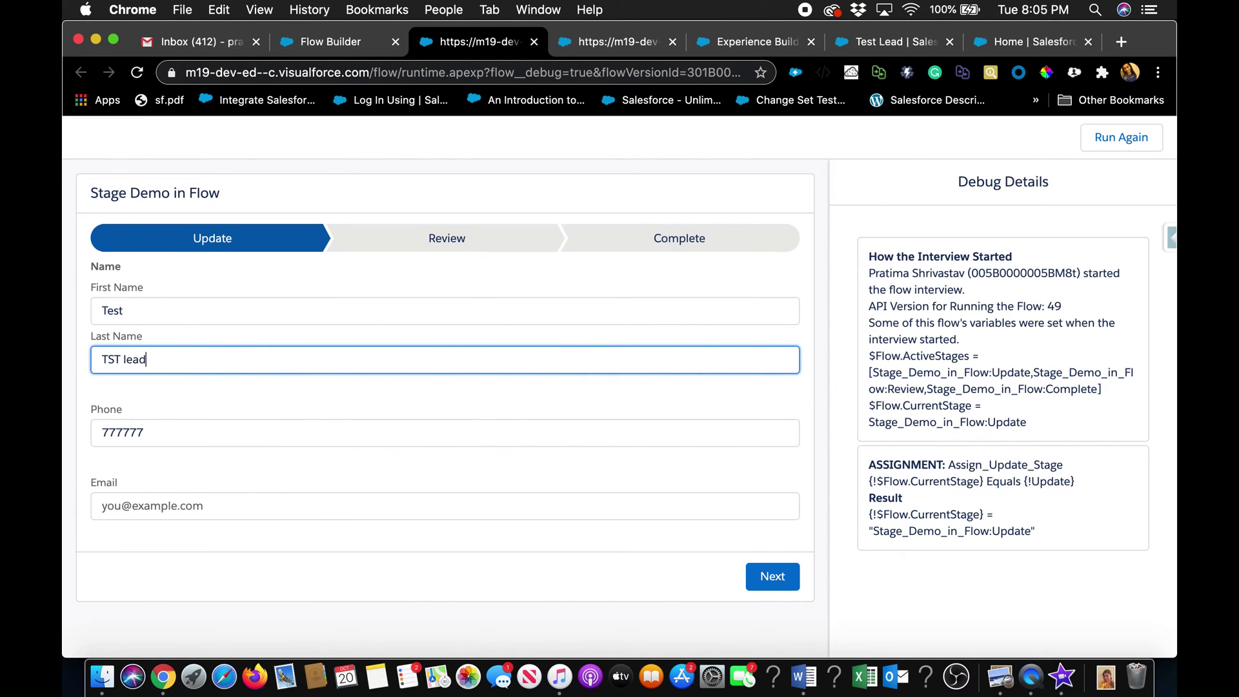
{"action": "left_click", "coordinate": [157, 438]}
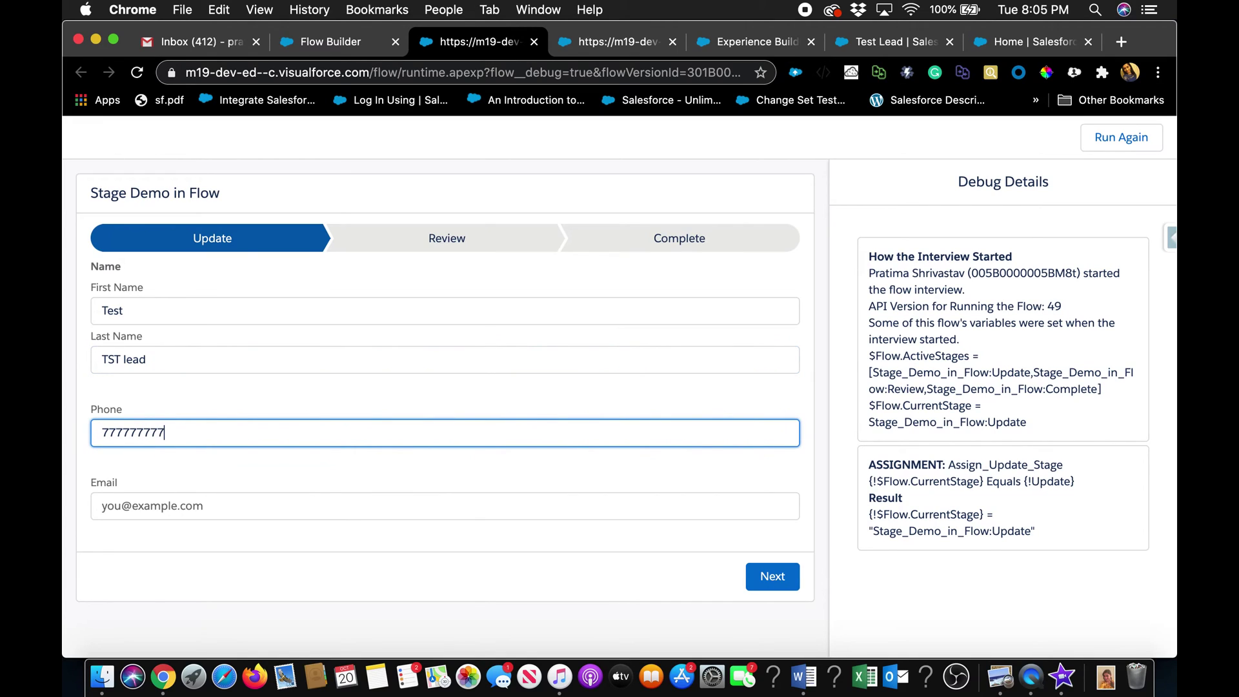
{"action": "left_click", "coordinate": [784, 580]}
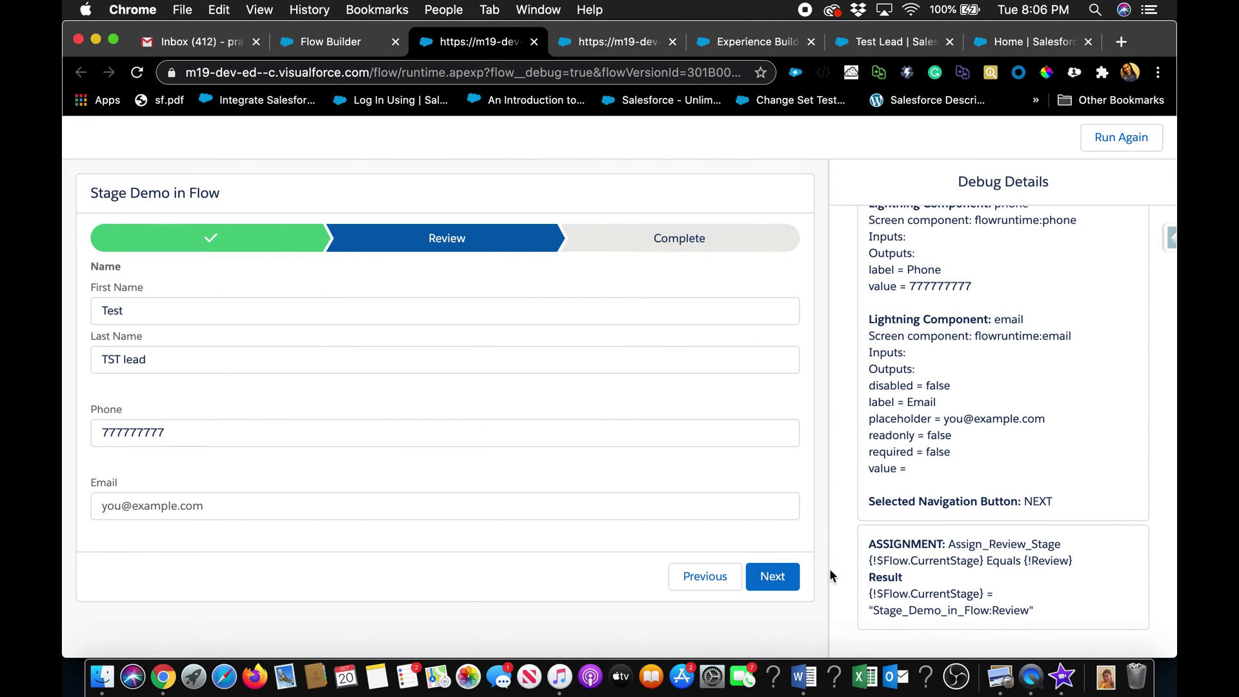
- Advance the debug run to the Complete stage and browse Documents for a file to upload
{"action": "left_click", "coordinate": [784, 580]}
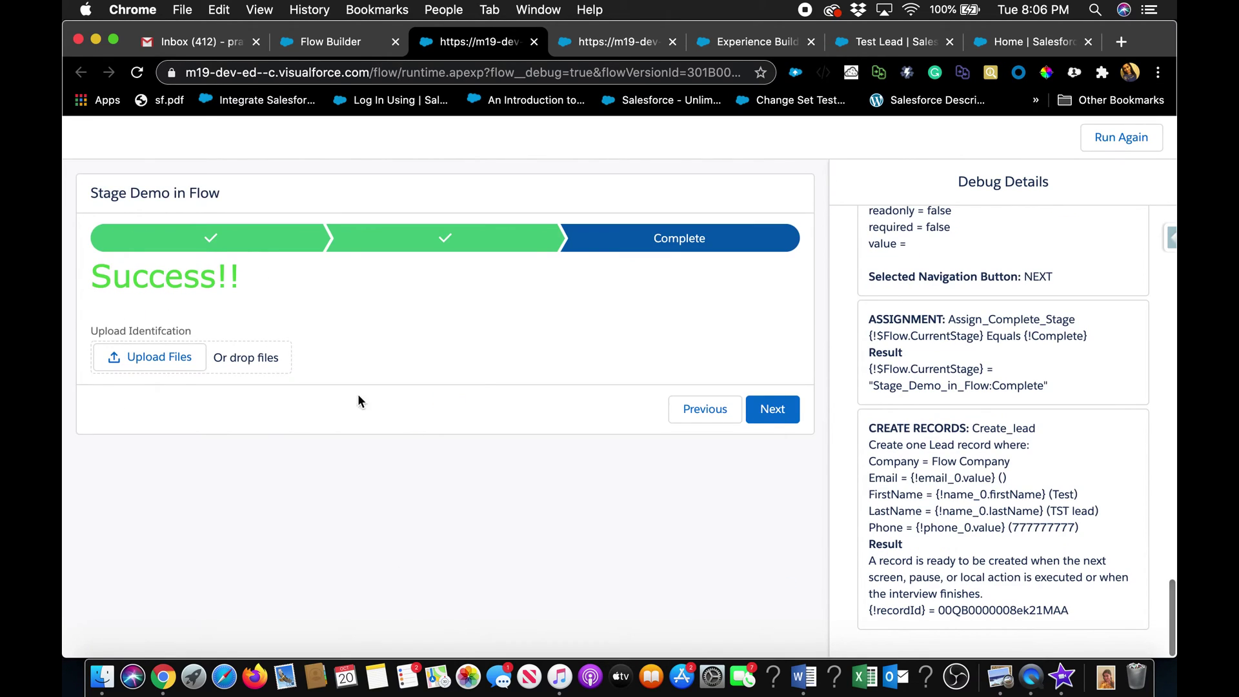
{"action": "left_click", "coordinate": [152, 358]}
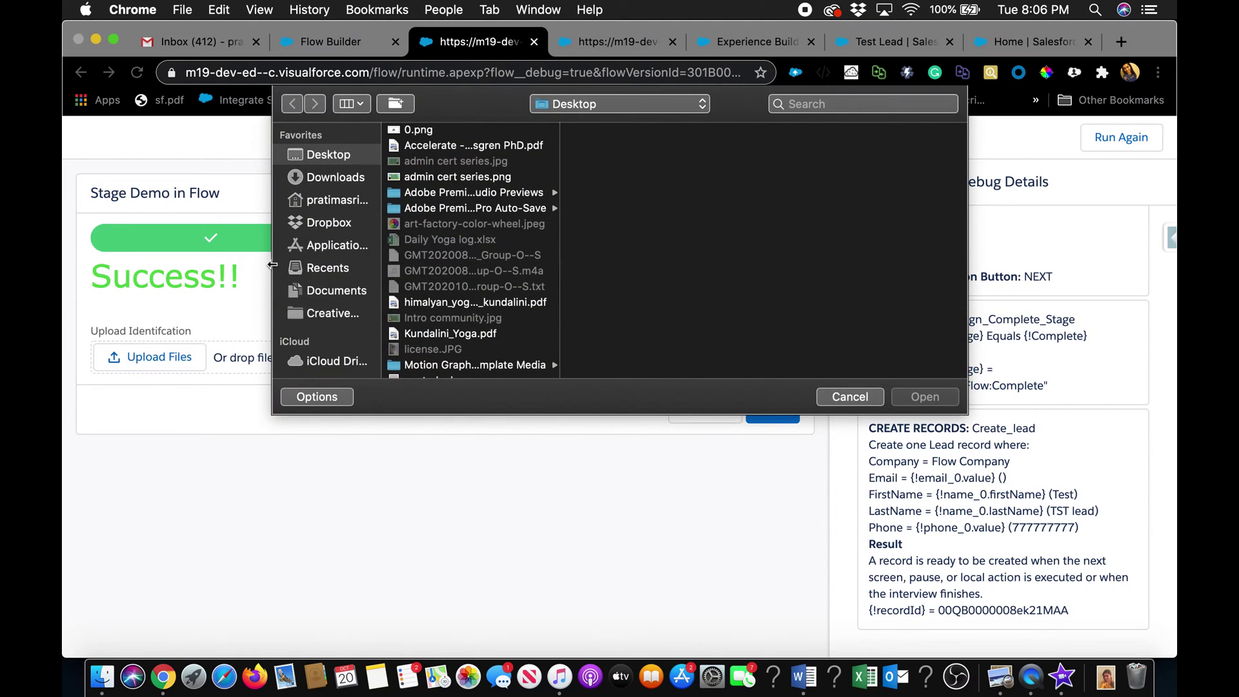
{"action": "left_click", "coordinate": [330, 291]}
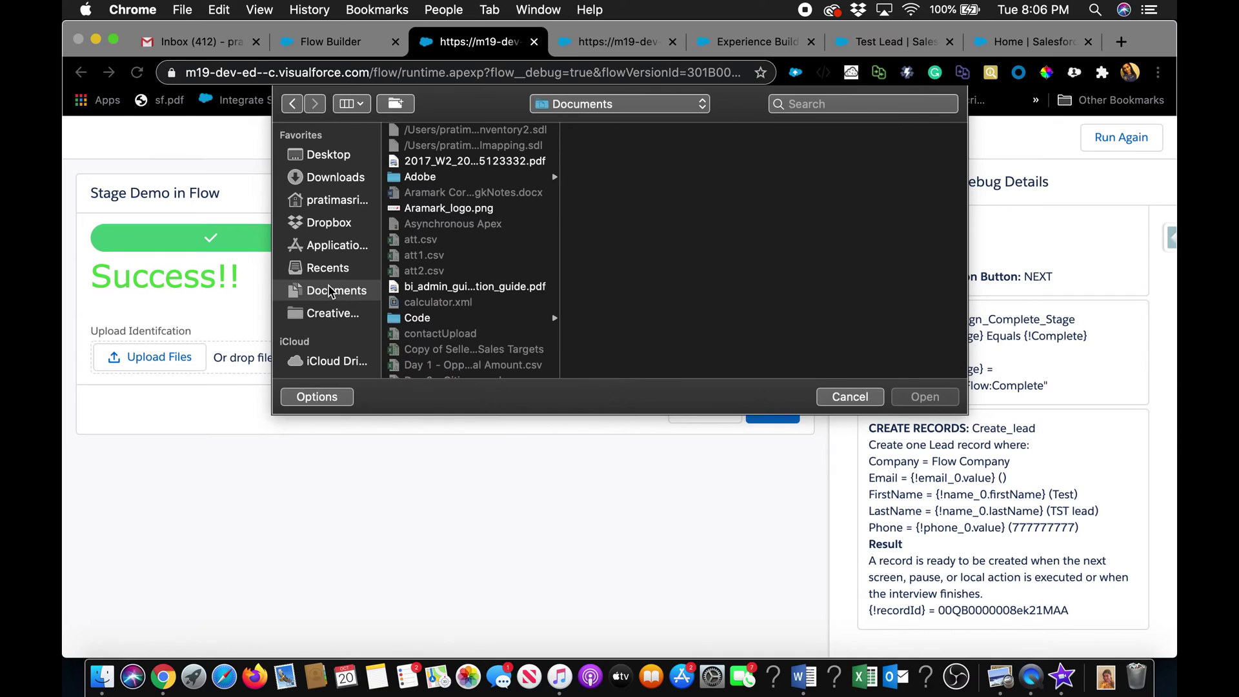
{"action": "scroll", "coordinate": [475, 230], "scroll_direction": "up", "scroll_amount": 1}
{"action": "scroll", "coordinate": [474, 230], "scroll_direction": "down", "scroll_amount": 1}
{"action": "scroll", "coordinate": [481, 213], "scroll_direction": "down", "scroll_amount": 5}
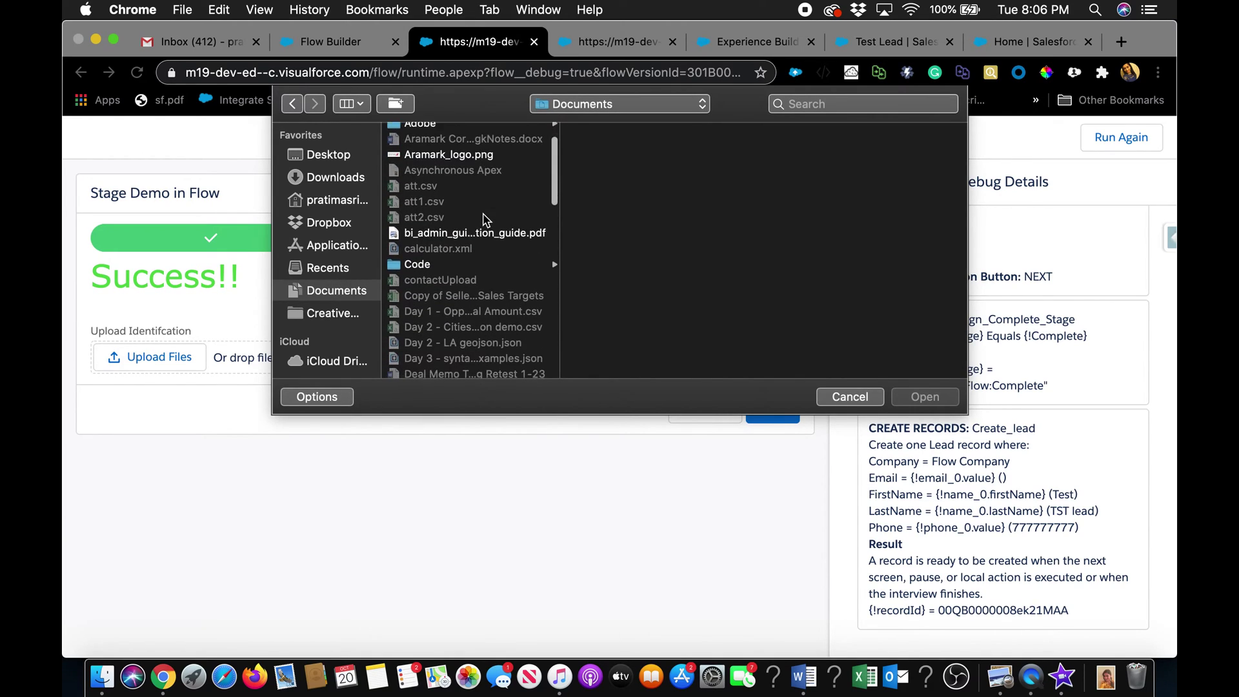
{"action": "scroll", "coordinate": [497, 258], "scroll_direction": "up", "scroll_amount": 3}
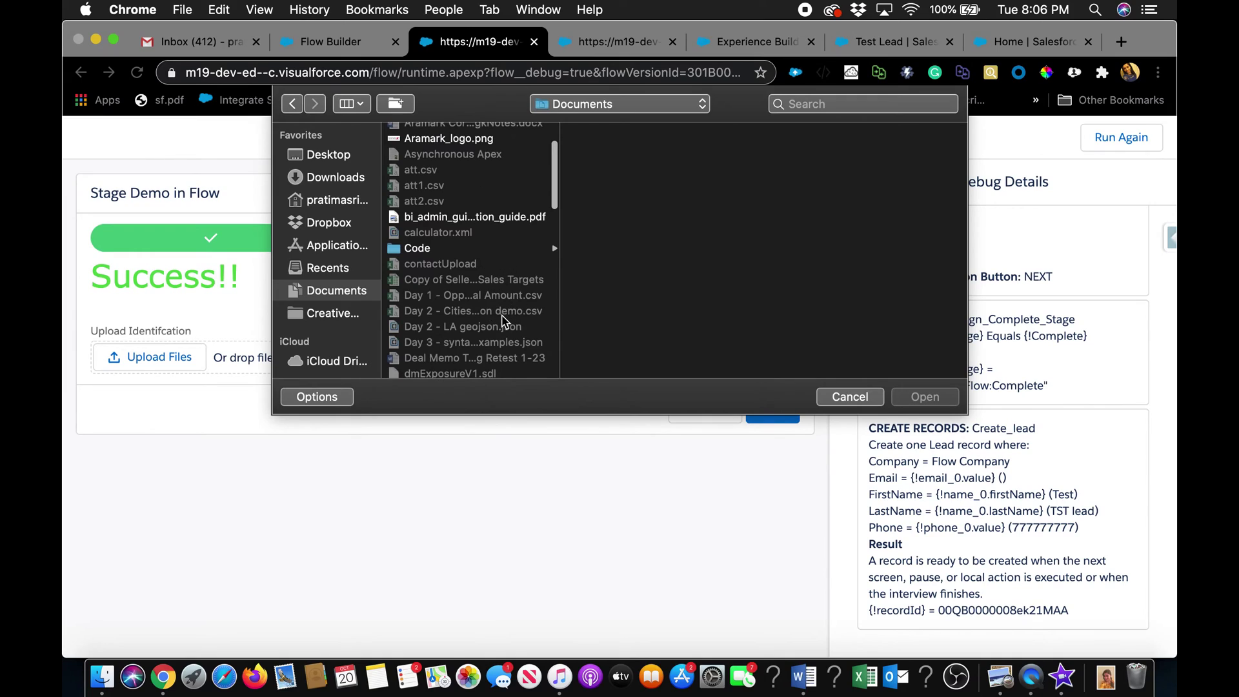
{"action": "scroll", "coordinate": [503, 303], "scroll_direction": "up", "scroll_amount": 4}
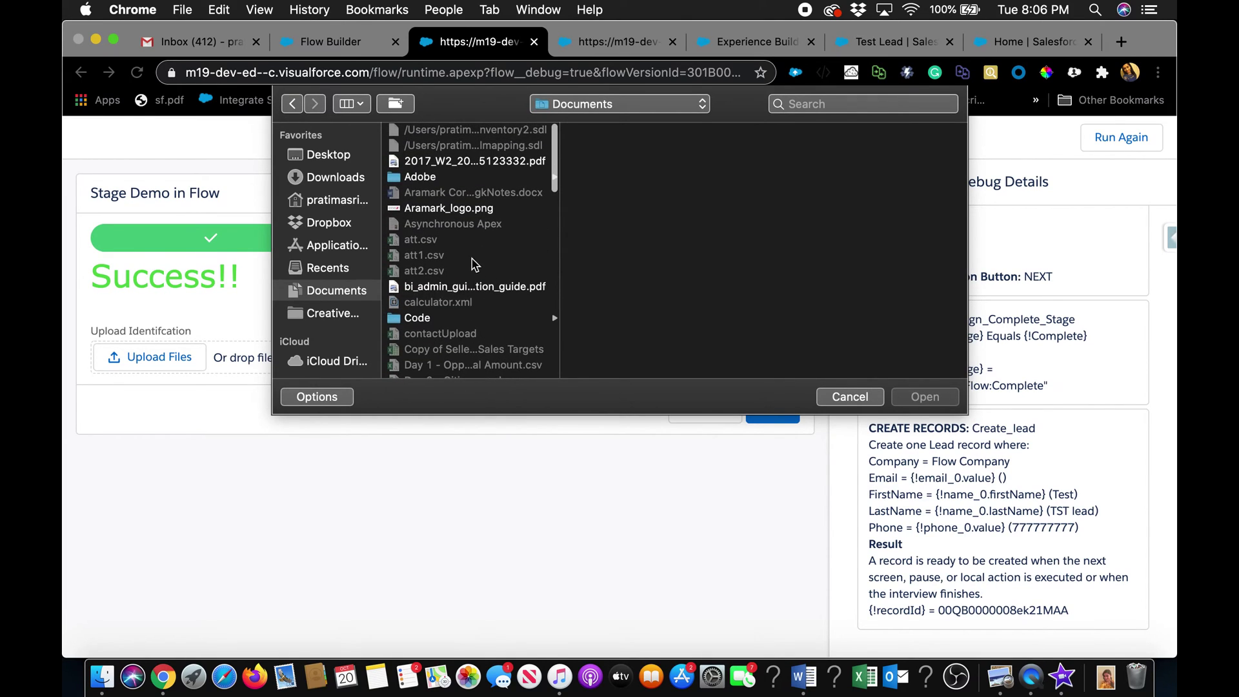
- Upload 2017_W2_201825123332.pdf and continue past the upload screen to the final screen
{"action": "left_click", "coordinate": [339, 184]}
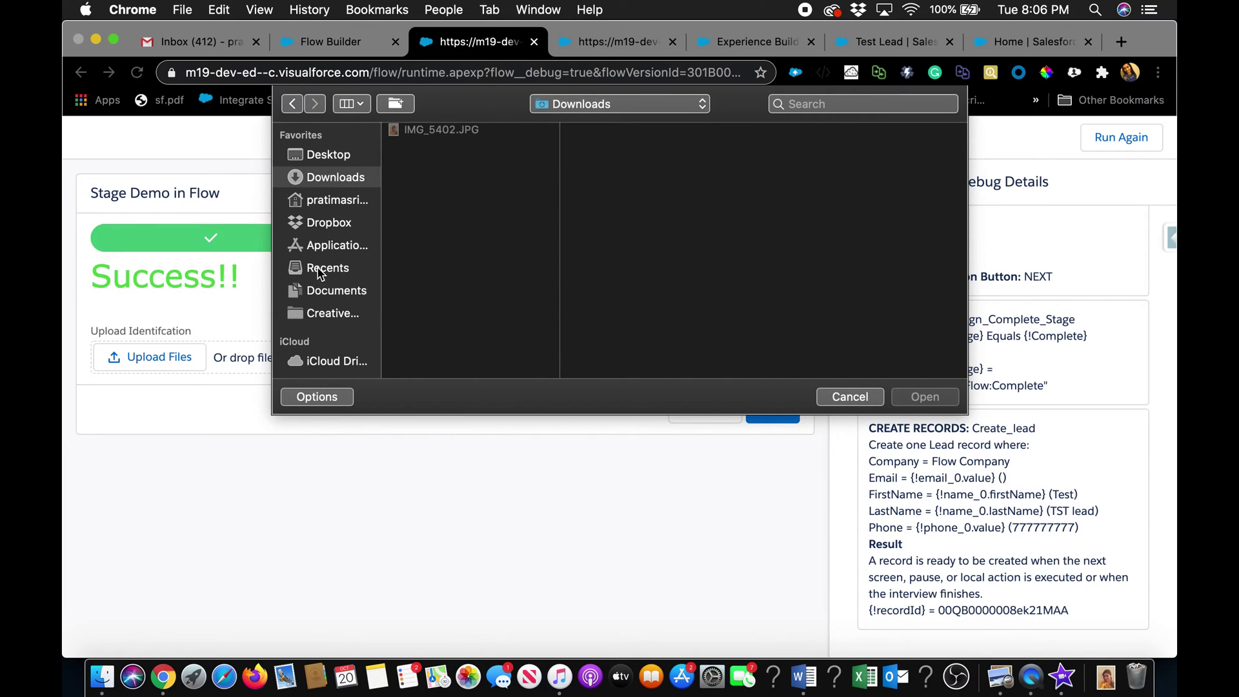
{"action": "left_click", "coordinate": [329, 289]}
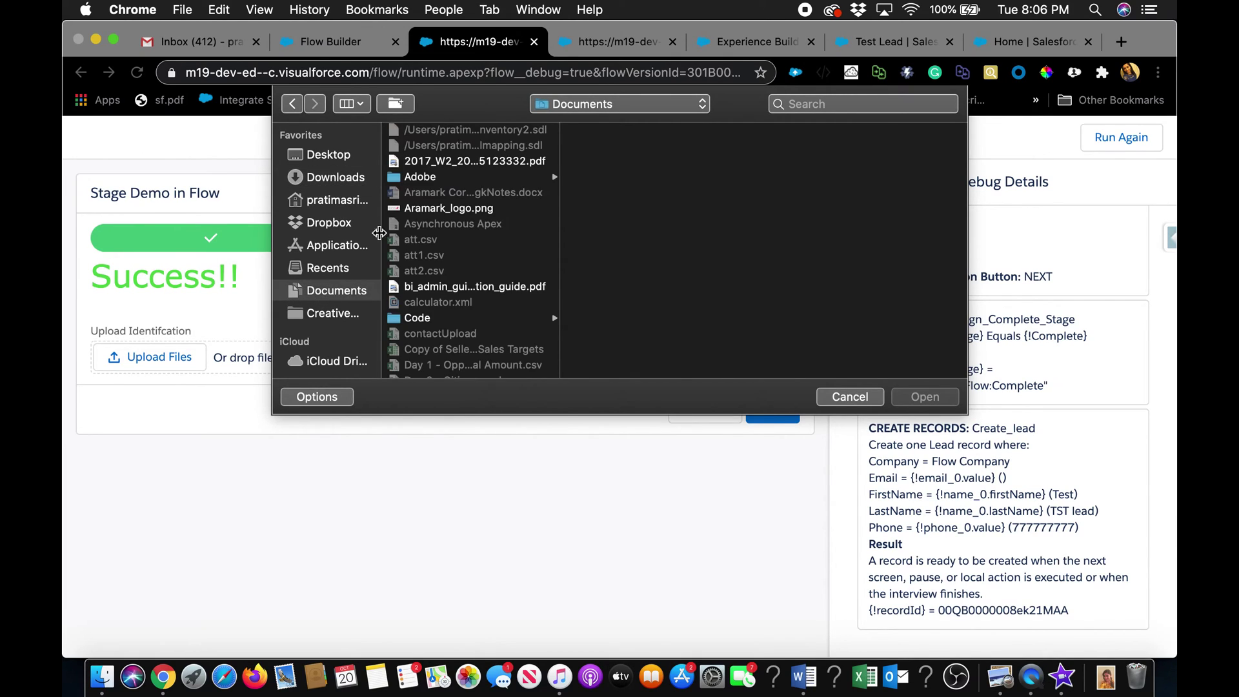
{"action": "left_click", "coordinate": [486, 162]}
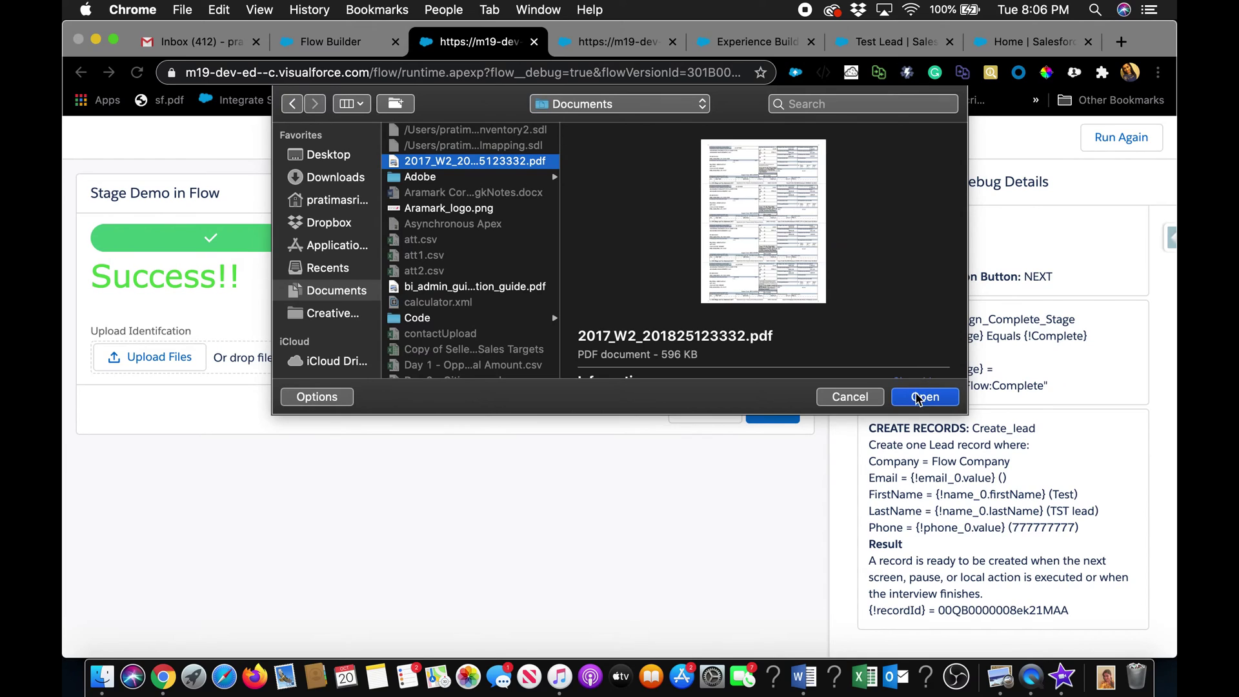
{"action": "left_click", "coordinate": [919, 397]}
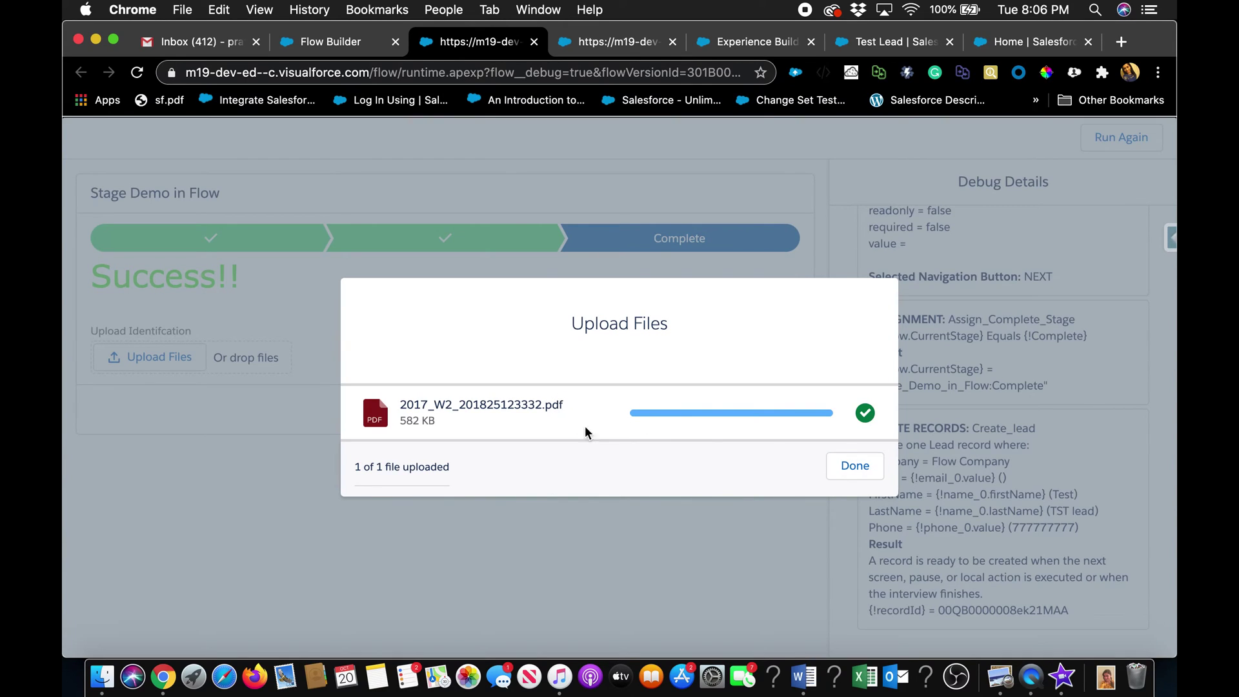
{"action": "left_click", "coordinate": [859, 465]}
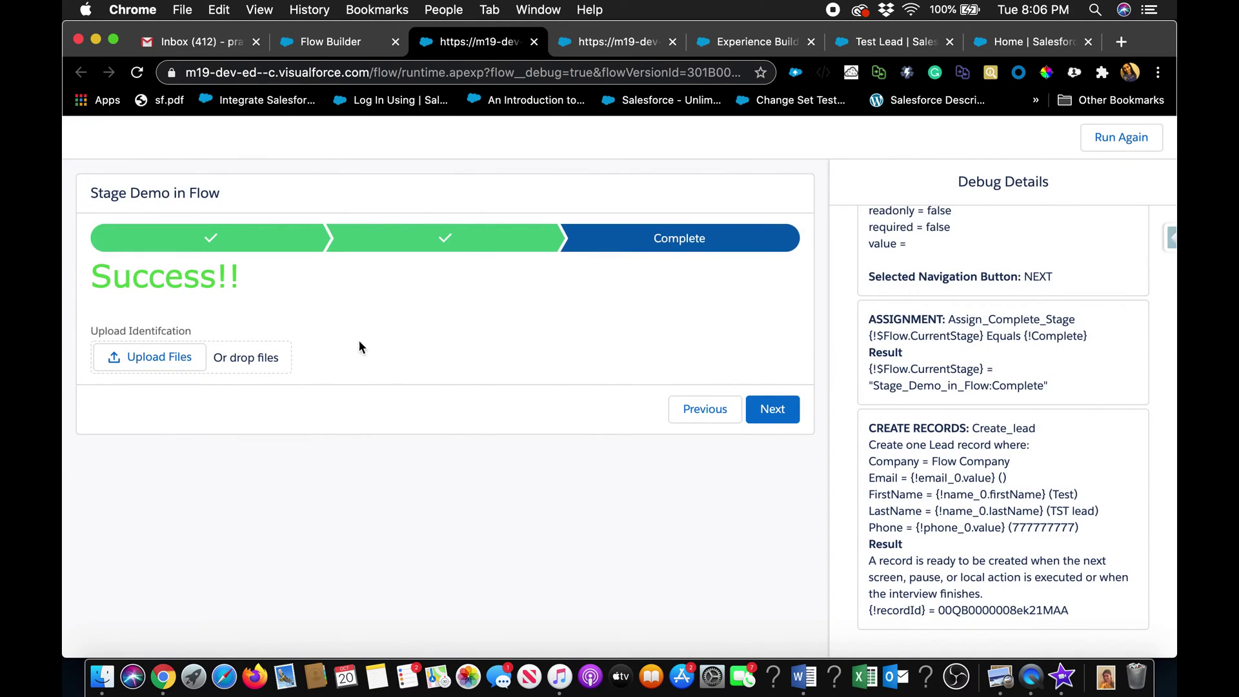
{"action": "left_click", "coordinate": [765, 402]}
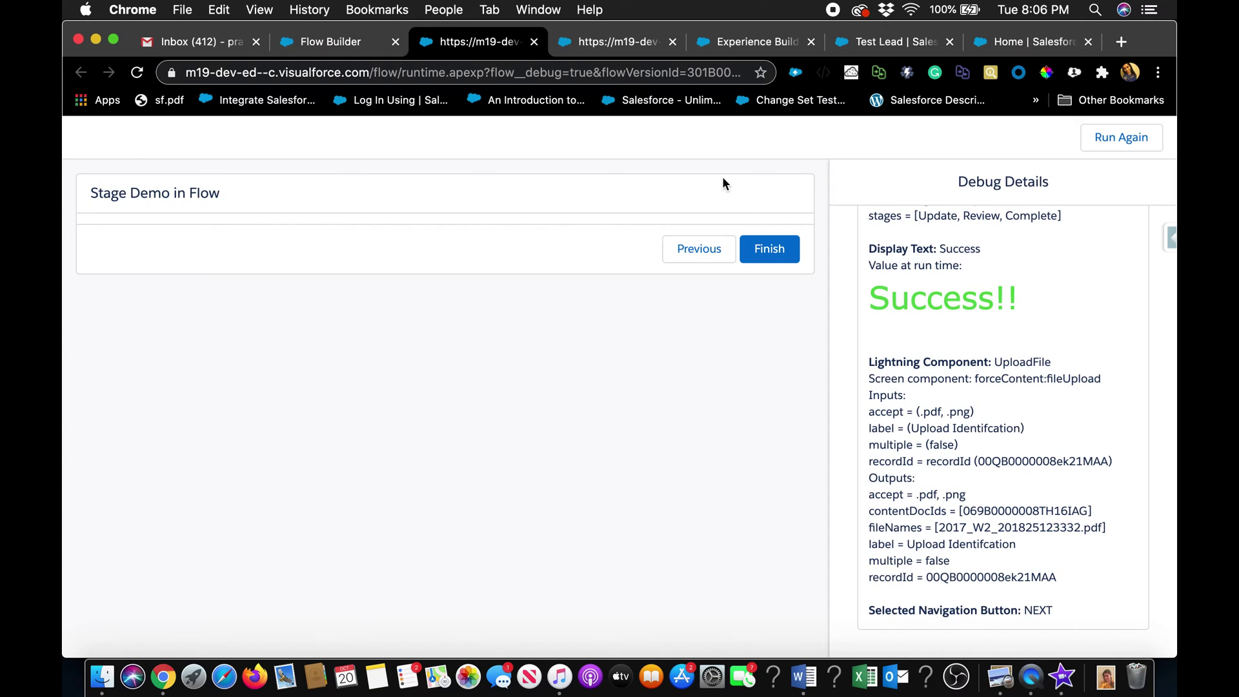
- Open the test lead from the Leads list to confirm the uploaded W2 PDF, then return to the site editor
{"action": "left_click", "coordinate": [622, 44]}
{"action": "left_click", "coordinate": [752, 44]}
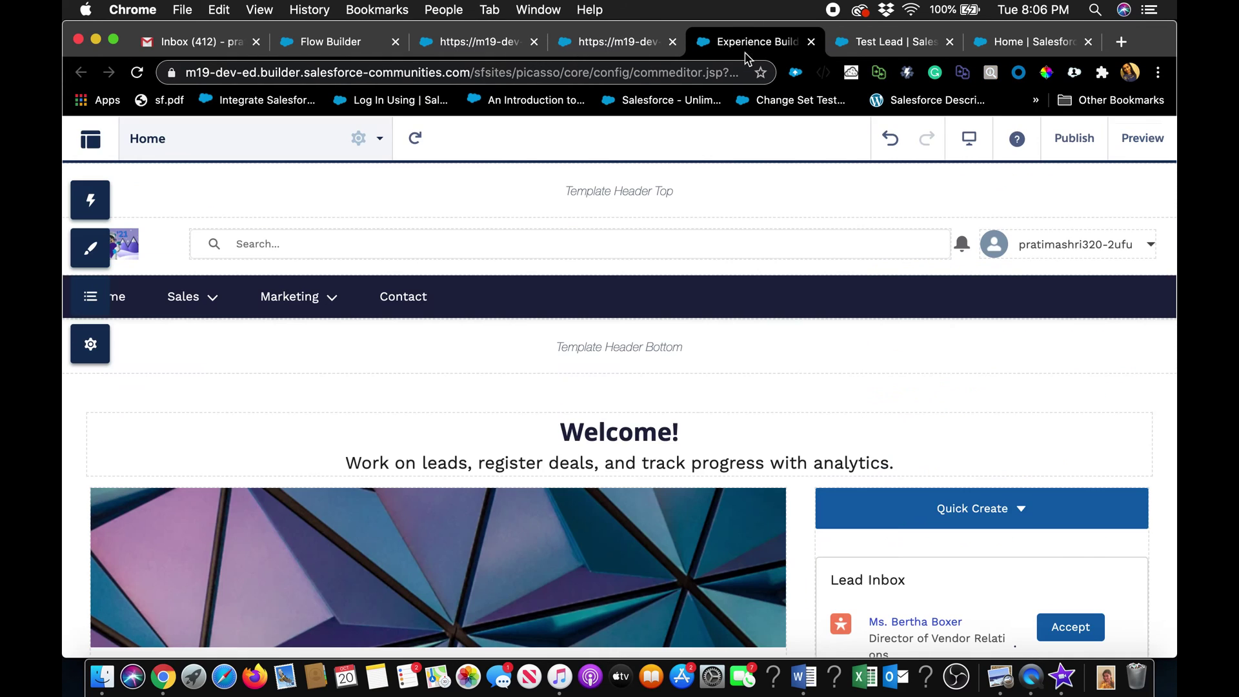
{"action": "left_click", "coordinate": [878, 46]}
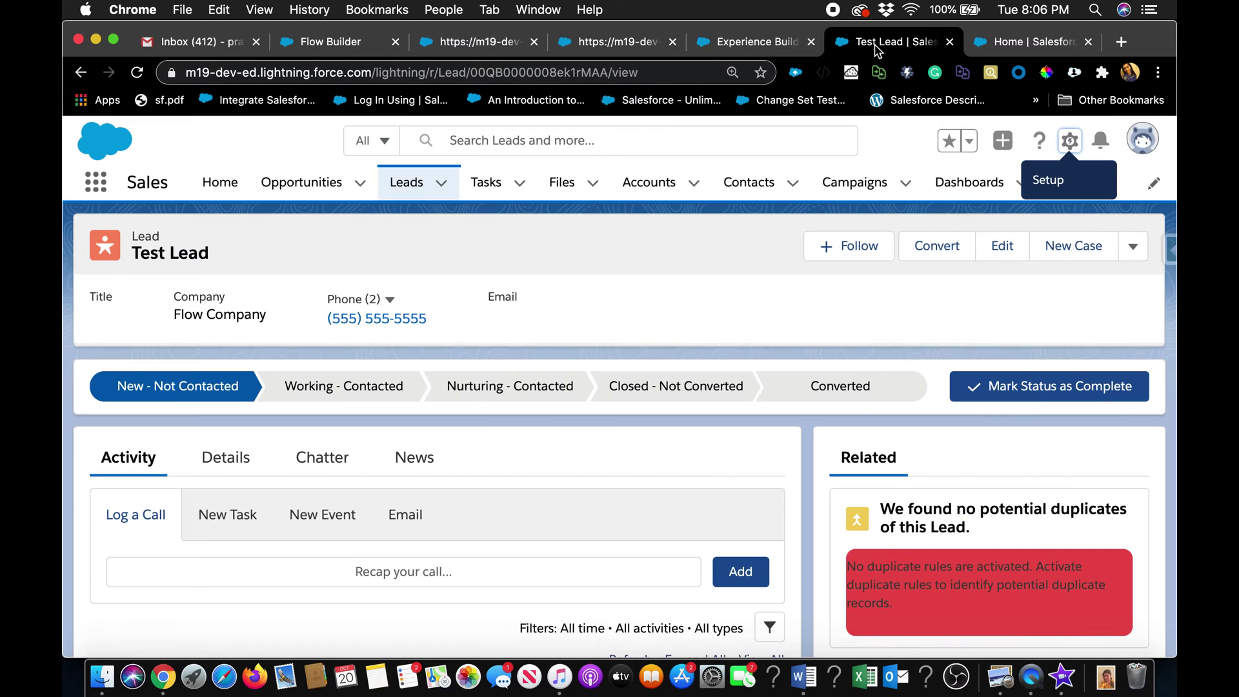
{"action": "left_click", "coordinate": [408, 183]}
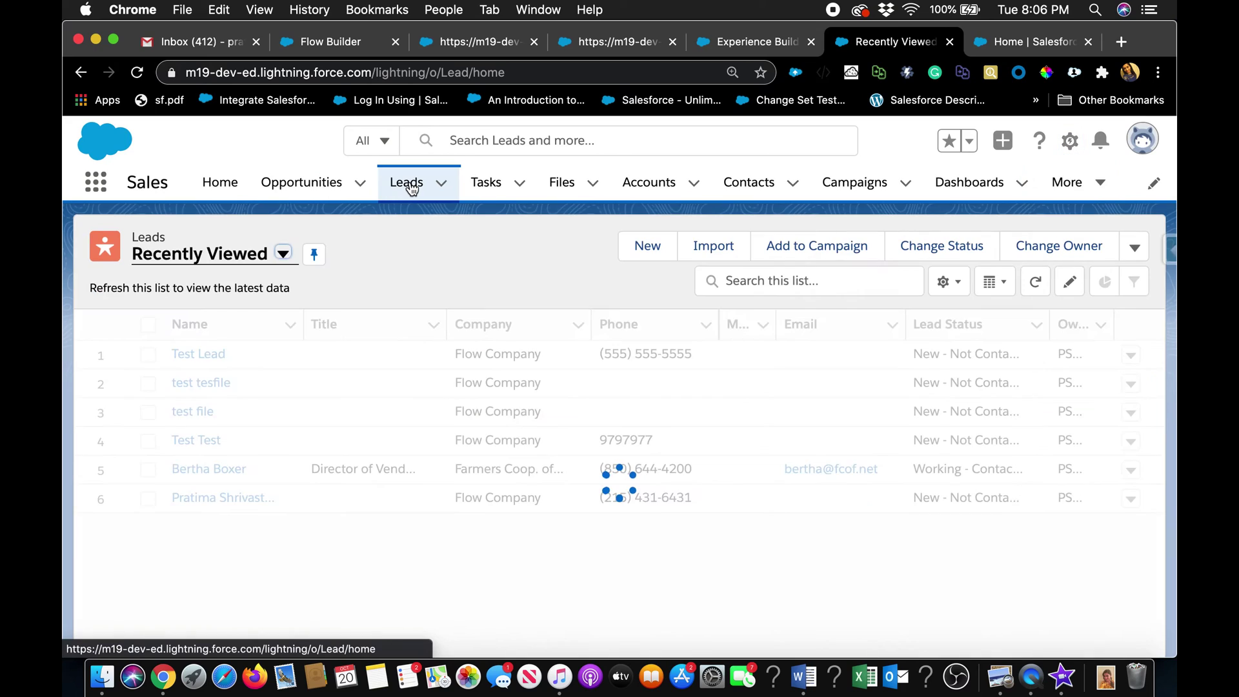
{"action": "left_click", "coordinate": [231, 359]}
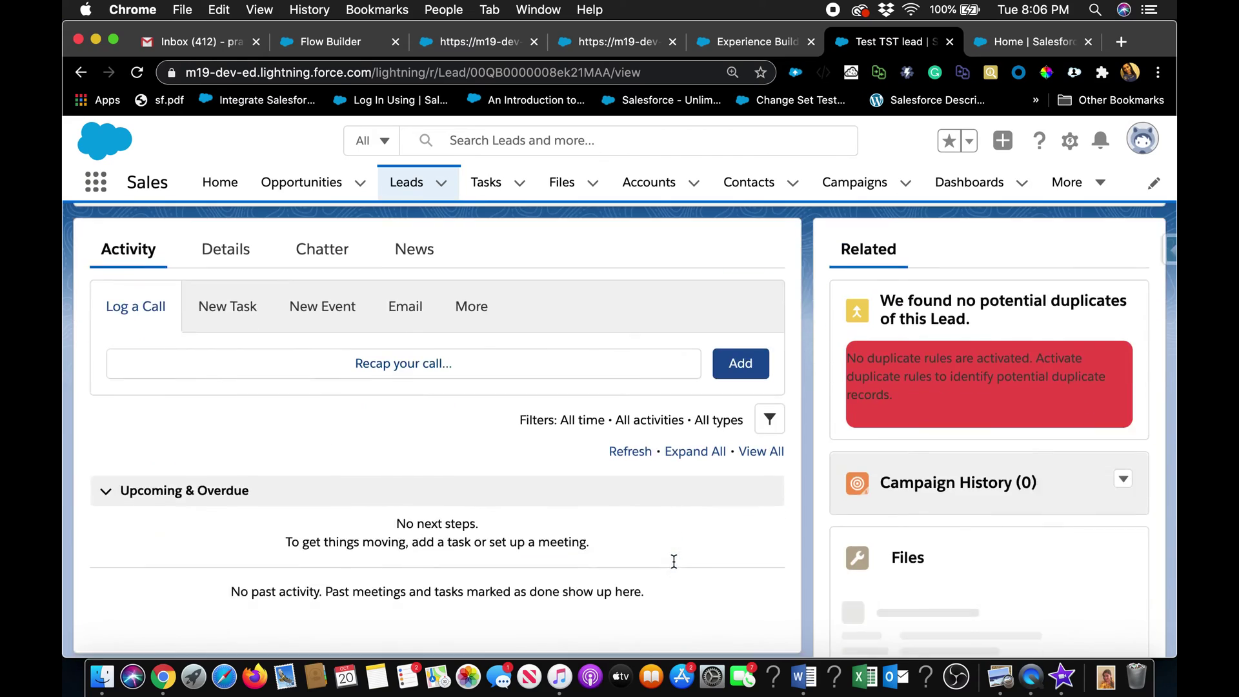
{"action": "scroll", "coordinate": [672, 561], "scroll_direction": "down", "scroll_amount": 5}
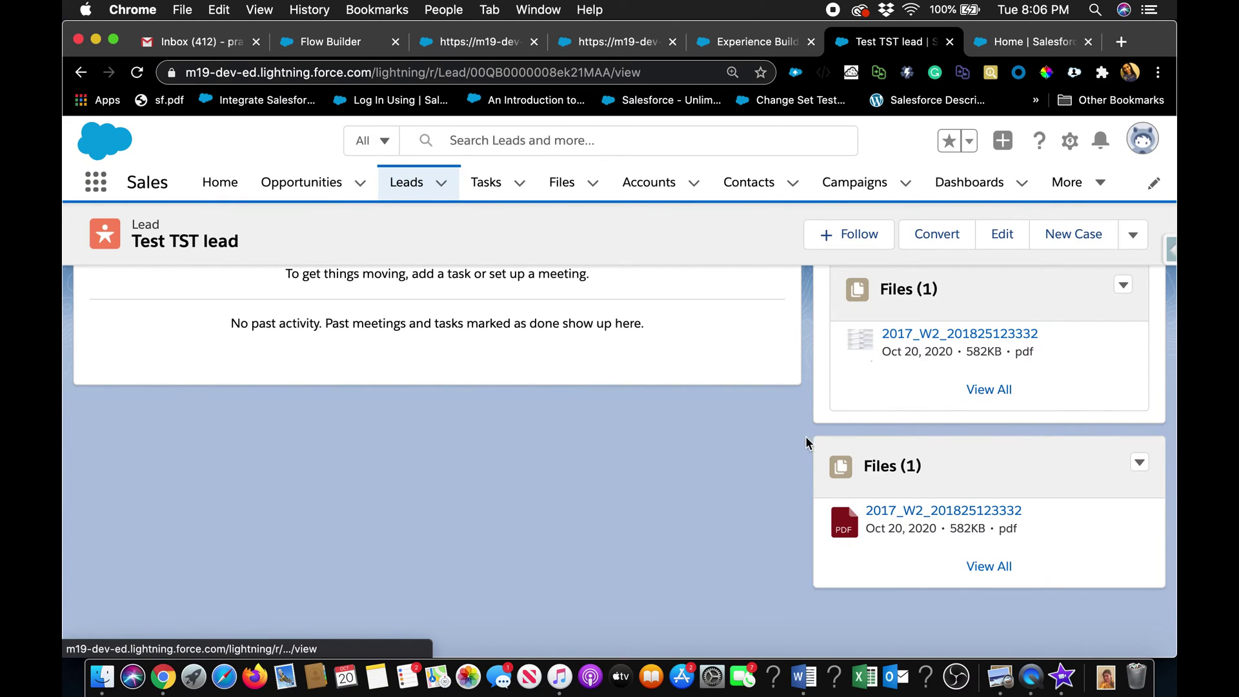
{"action": "scroll", "coordinate": [699, 330], "scroll_direction": "up", "scroll_amount": 5}
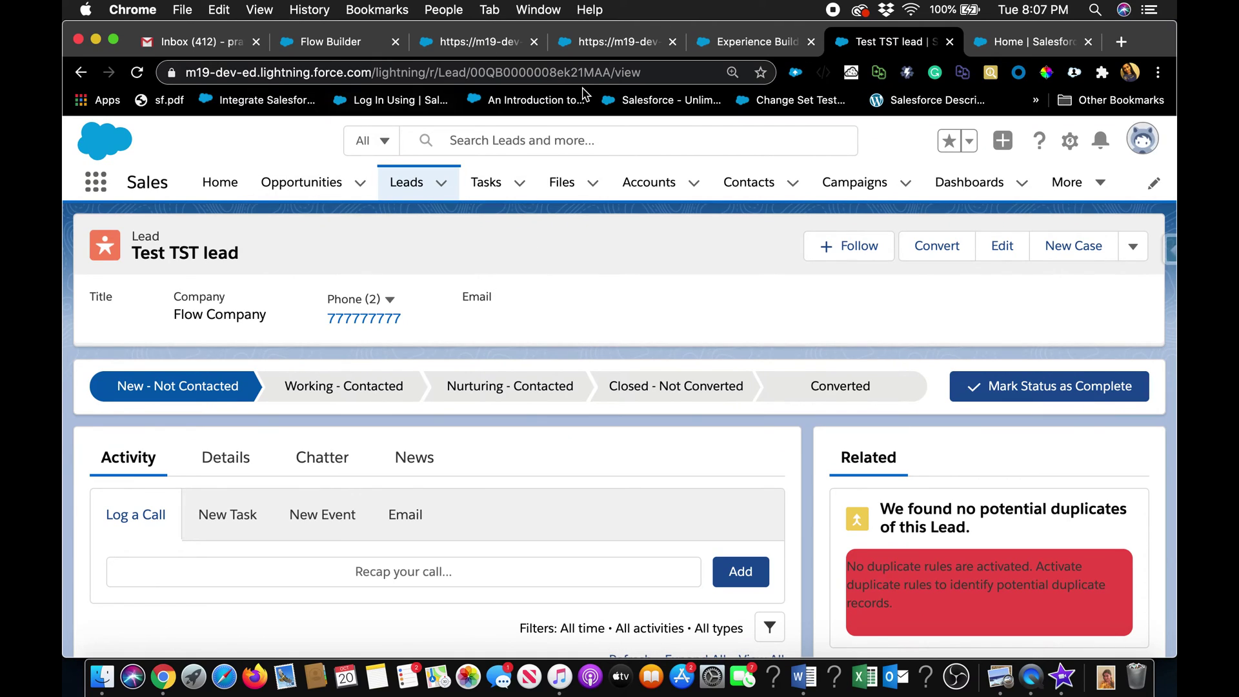
{"action": "left_click", "coordinate": [334, 42]}
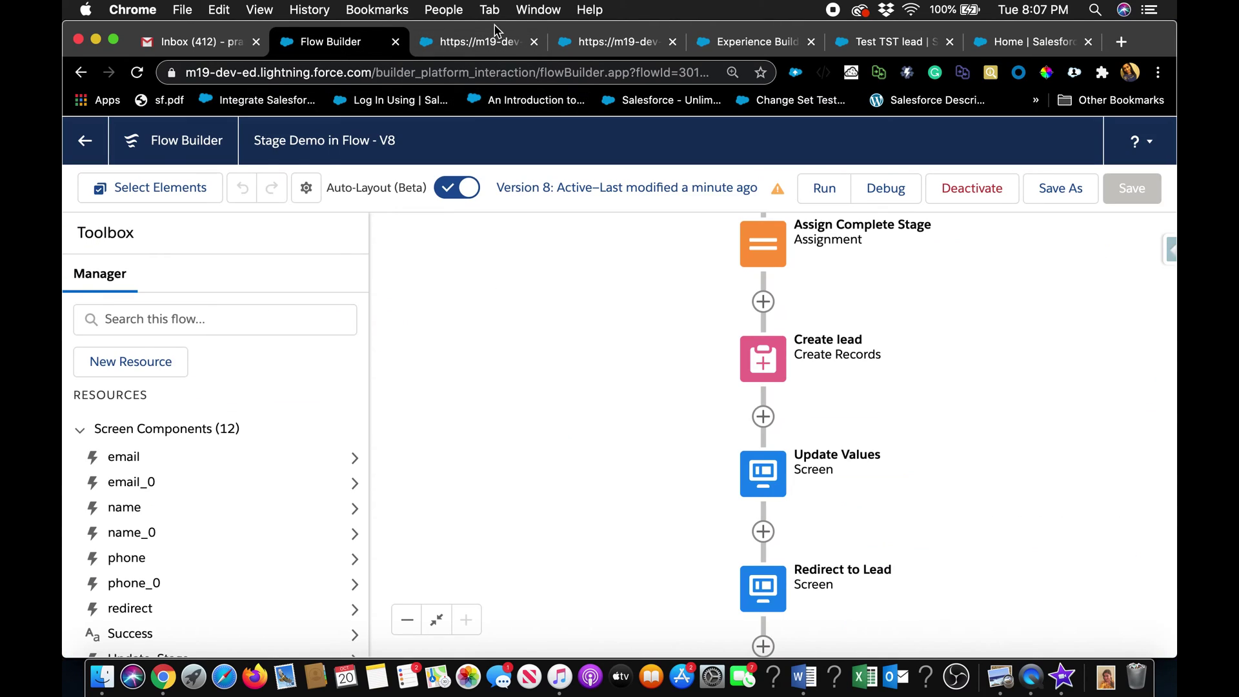
{"action": "left_click", "coordinate": [719, 50]}
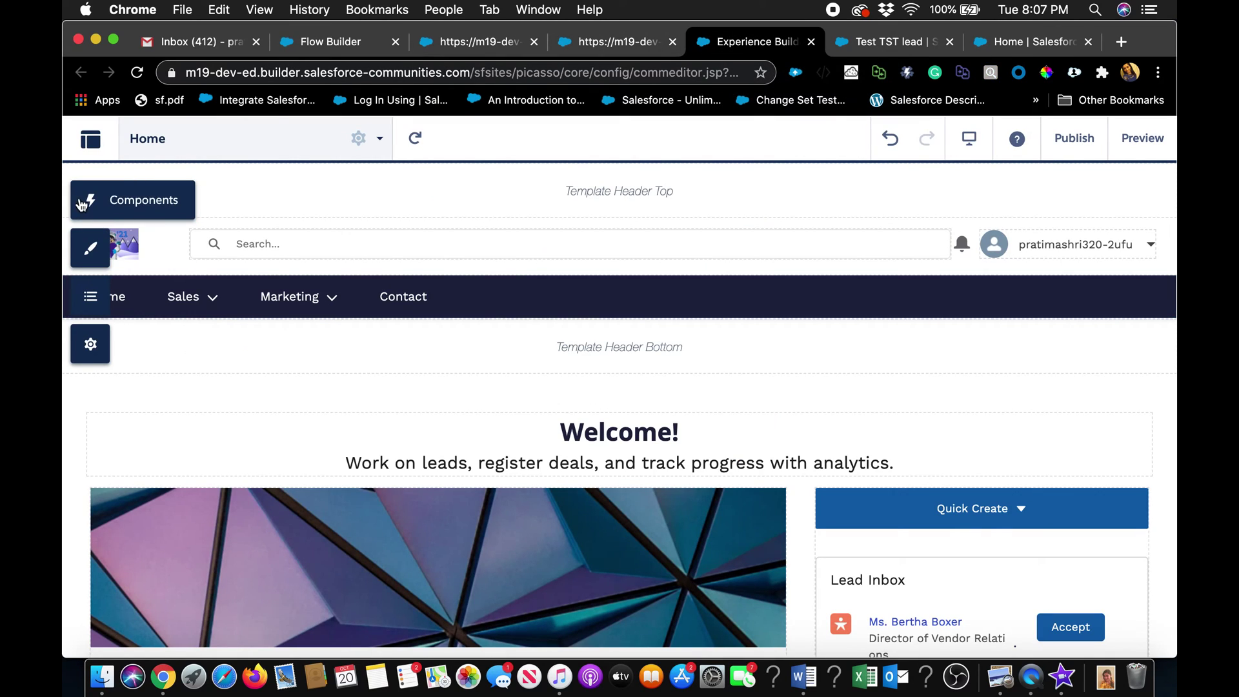
- Place a Flow component below Welcome on the Home page, set to run Stage Demo in Flow
{"action": "left_click", "coordinate": [115, 214]}
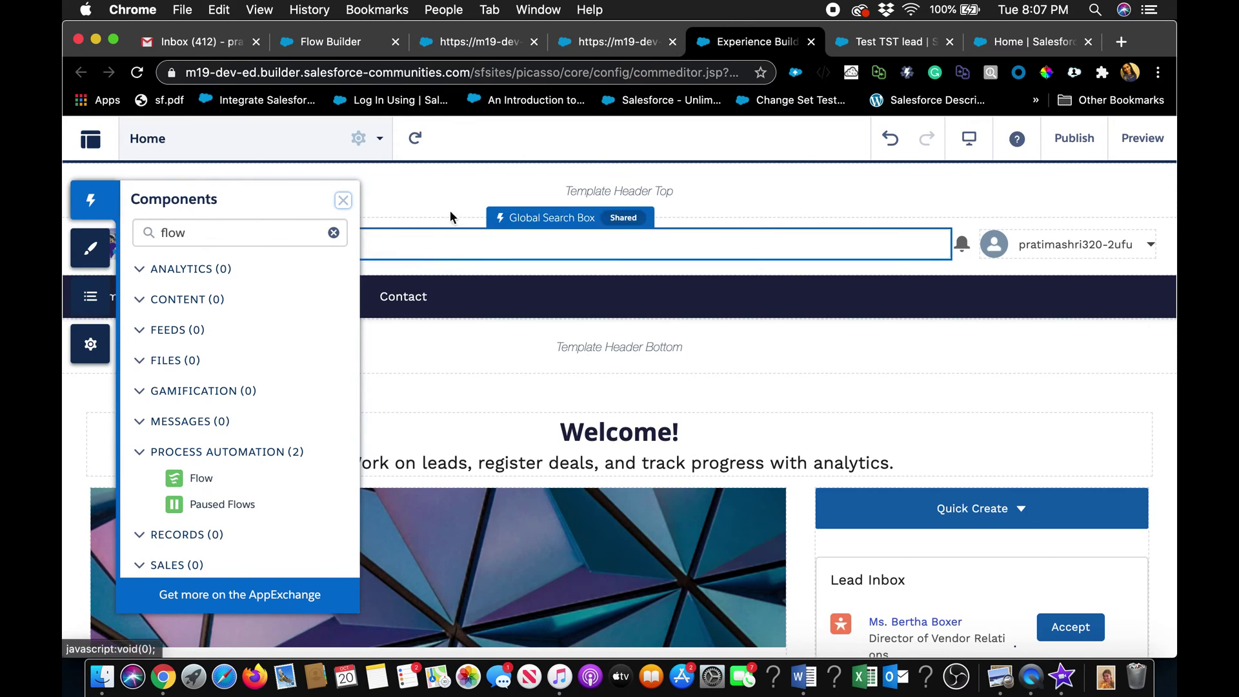
{"action": "left_click", "coordinate": [213, 239]}
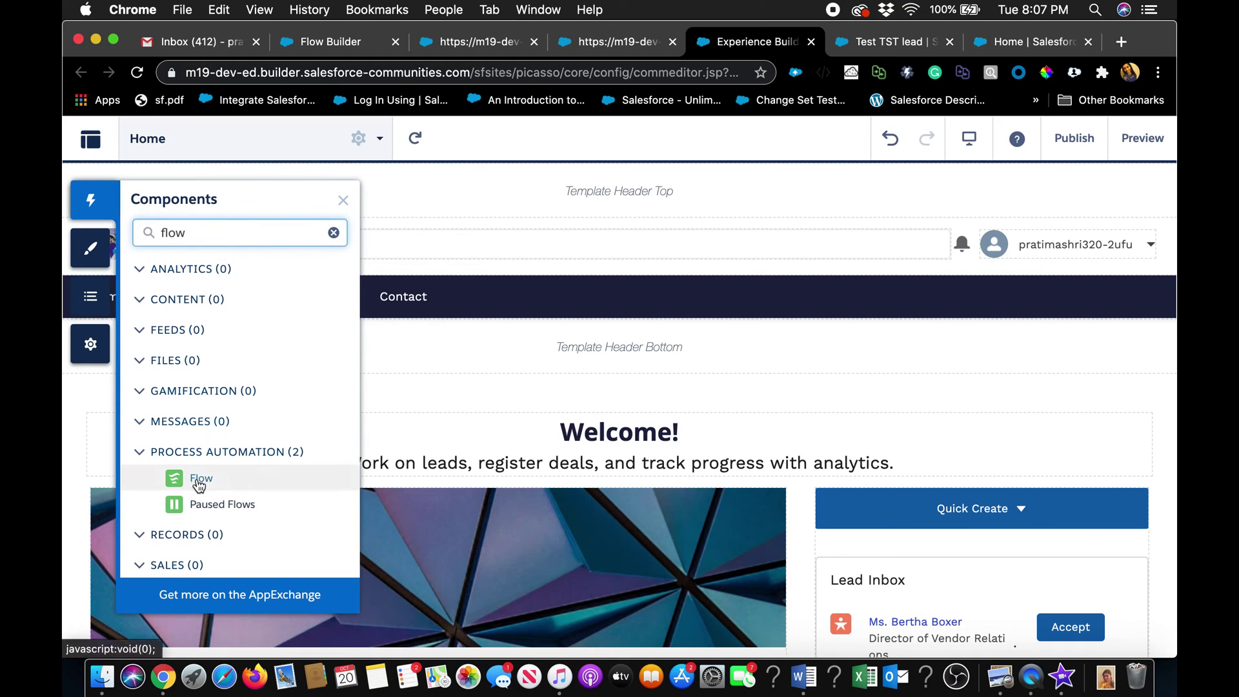
{"action": "left_click_drag", "start_coordinate": [193, 478], "coordinate": [458, 479]}
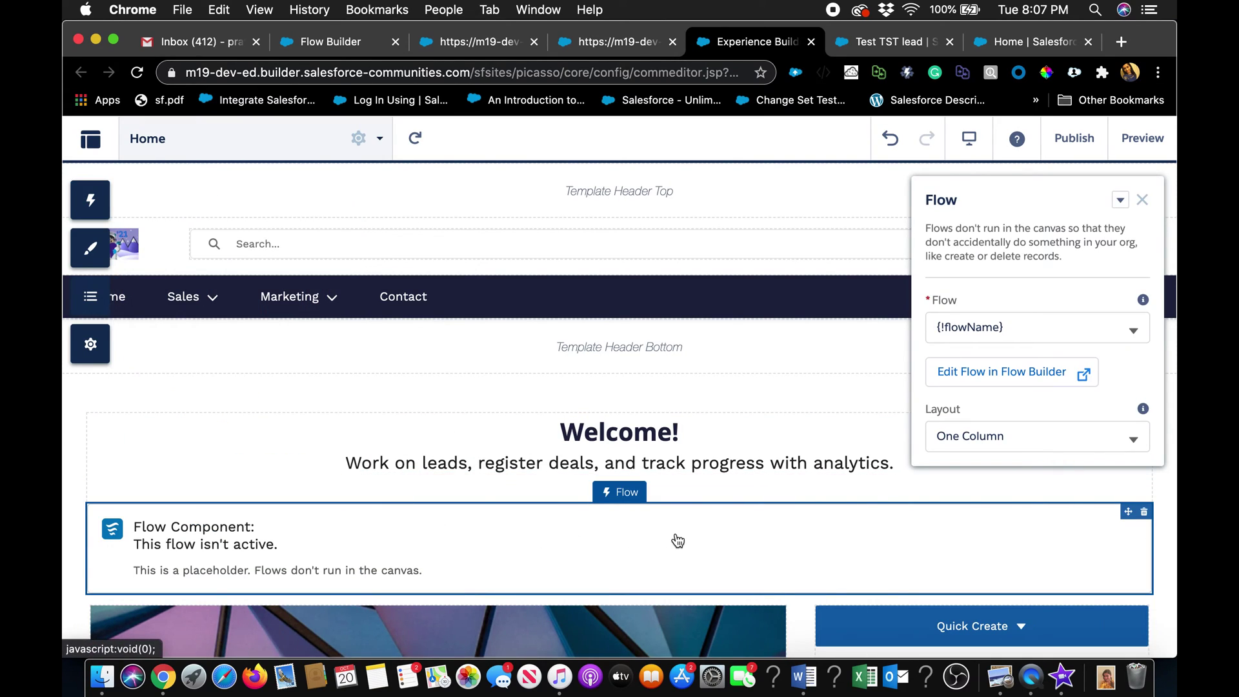
{"action": "left_click_drag", "start_coordinate": [677, 541], "coordinate": [489, 610]}
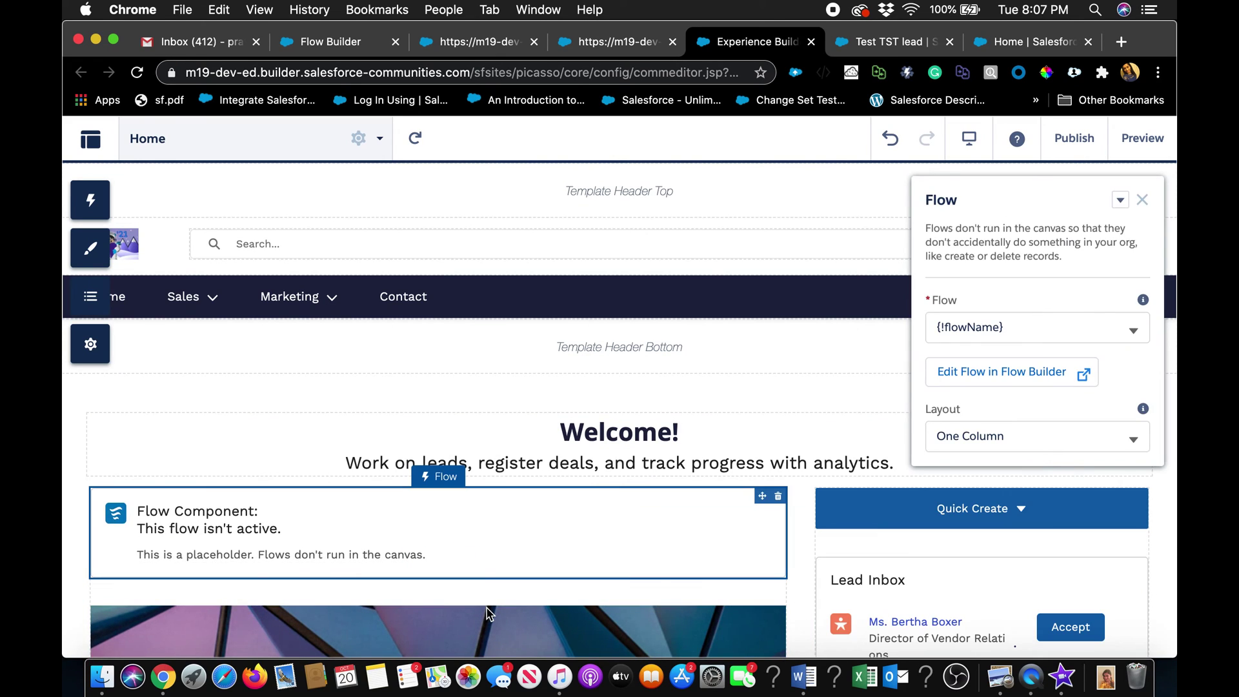
{"action": "scroll", "coordinate": [489, 613], "scroll_direction": "down", "scroll_amount": 1}
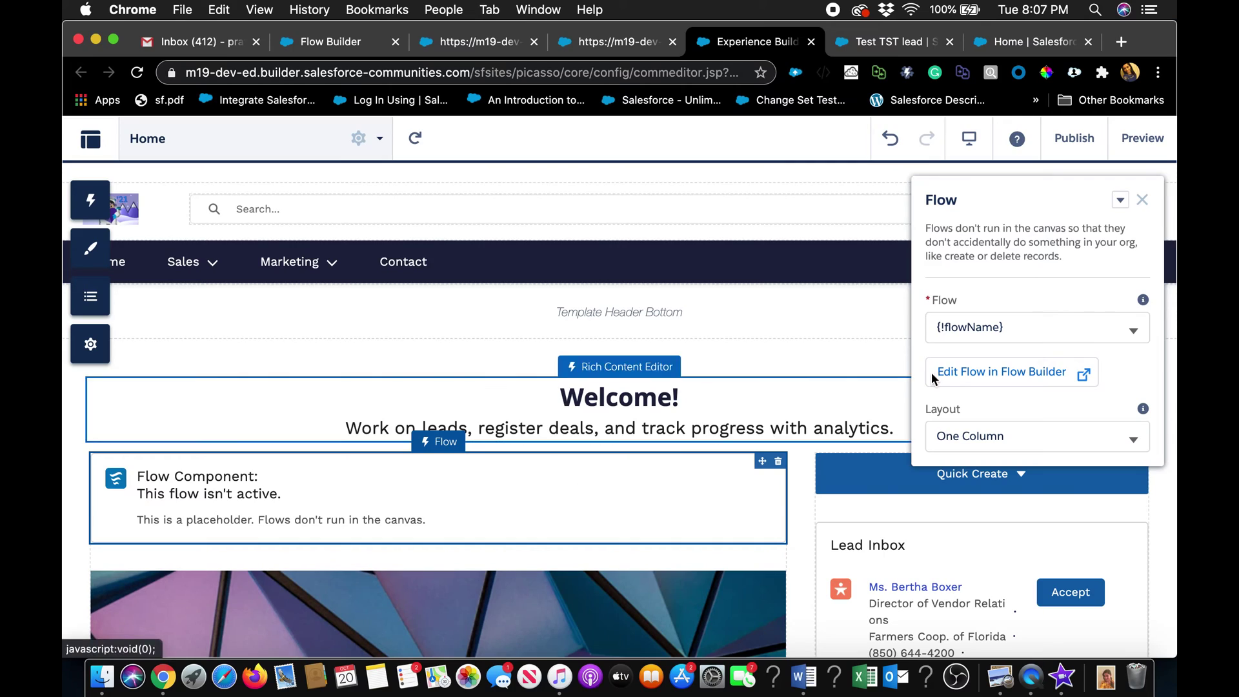
{"action": "left_click", "coordinate": [1133, 329]}
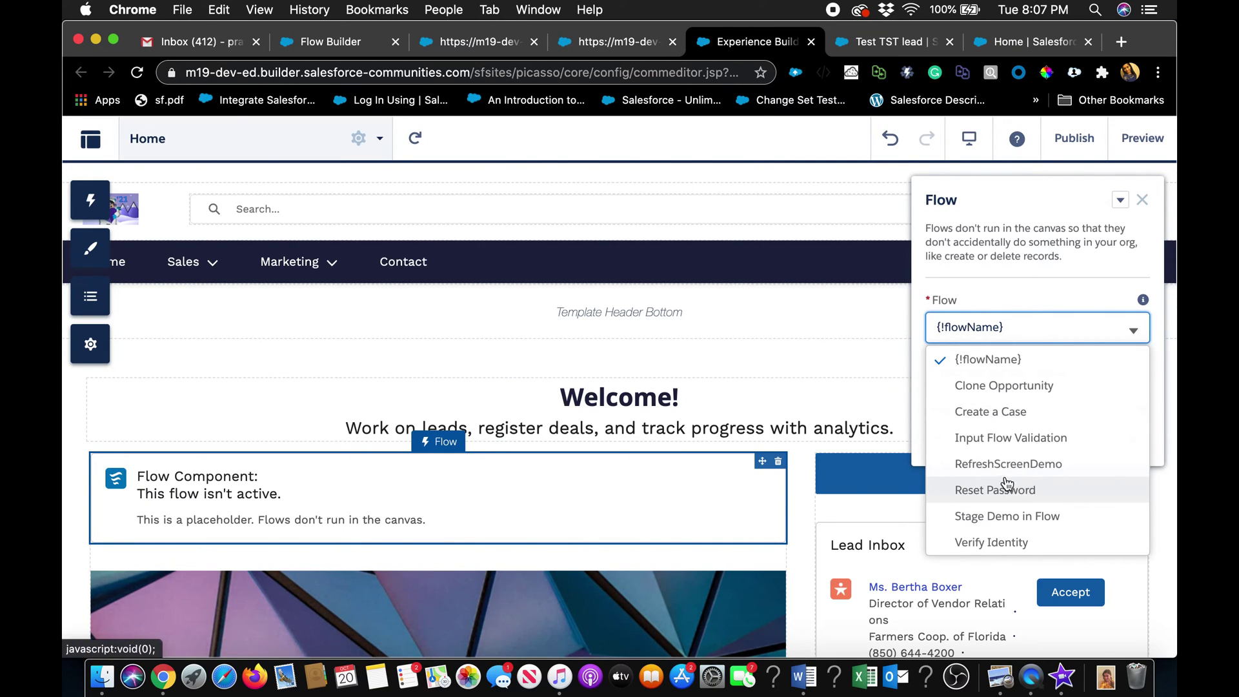
{"action": "left_click", "coordinate": [1012, 518]}
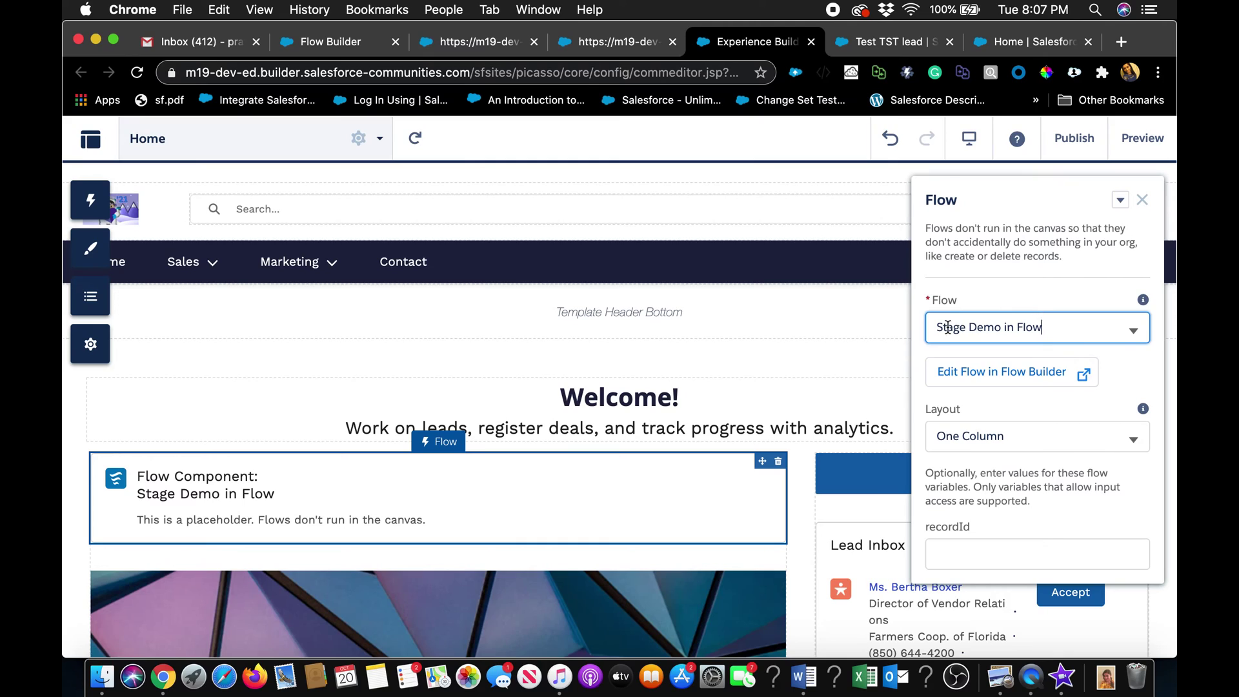
{"action": "left_click", "coordinate": [856, 324]}
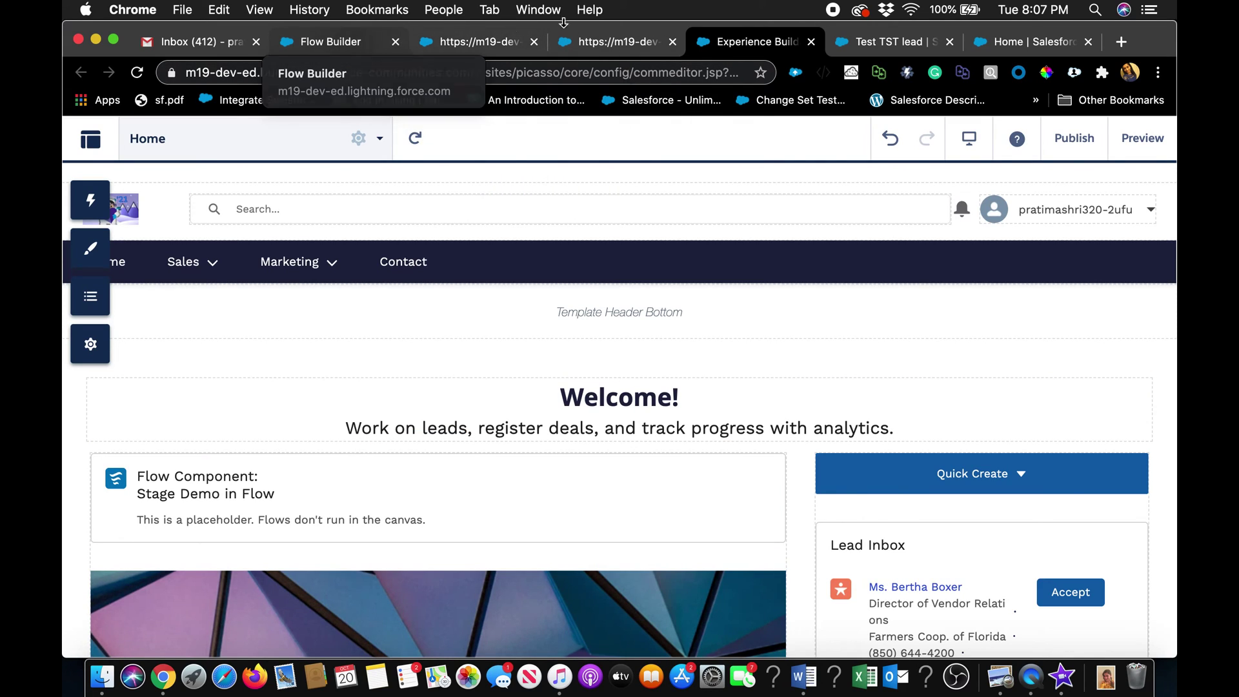
{"action": "left_click", "coordinate": [1007, 42]}
- Filter Setup's Quick Find by 'com' and open All Communities
{"action": "left_click", "coordinate": [245, 231]}
{"action": "type", "text": "comm"}
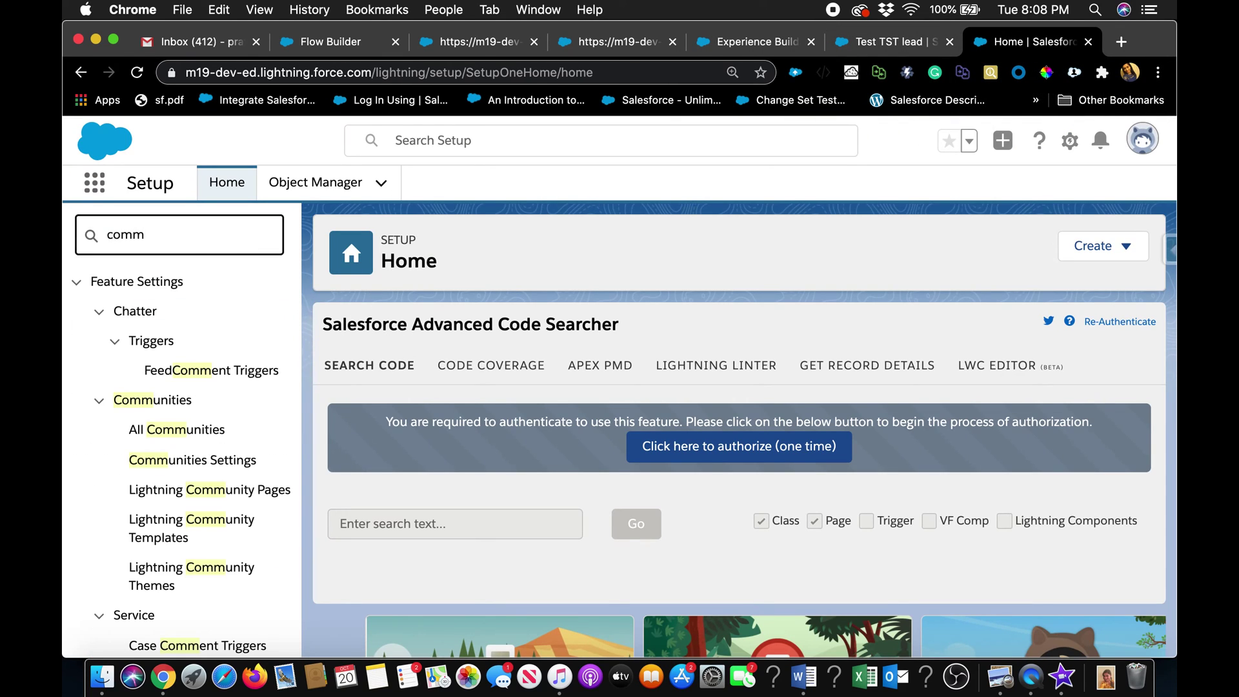
{"action": "left_click", "coordinate": [201, 440]}
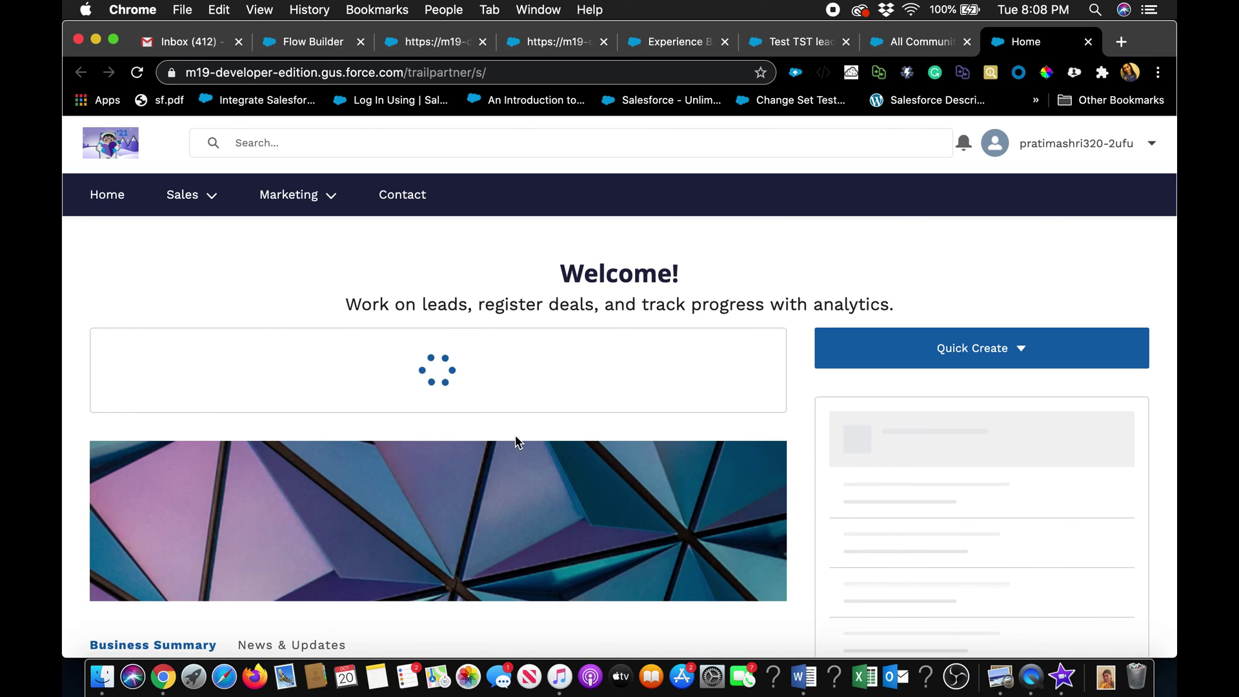
- Enter the lead's first and last name on the site and advance the flow to Complete
{"action": "scroll", "coordinate": [515, 442], "scroll_direction": "down", "scroll_amount": 2}
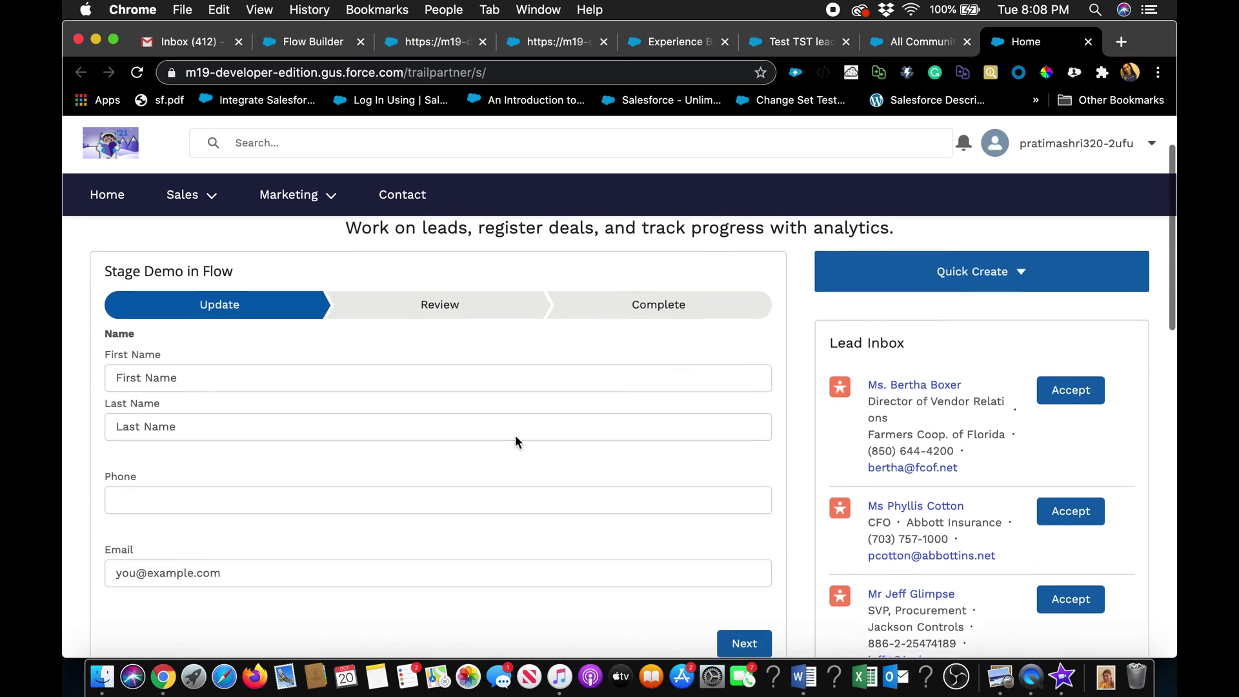
{"action": "scroll", "coordinate": [393, 437], "scroll_direction": "down", "scroll_amount": 3}
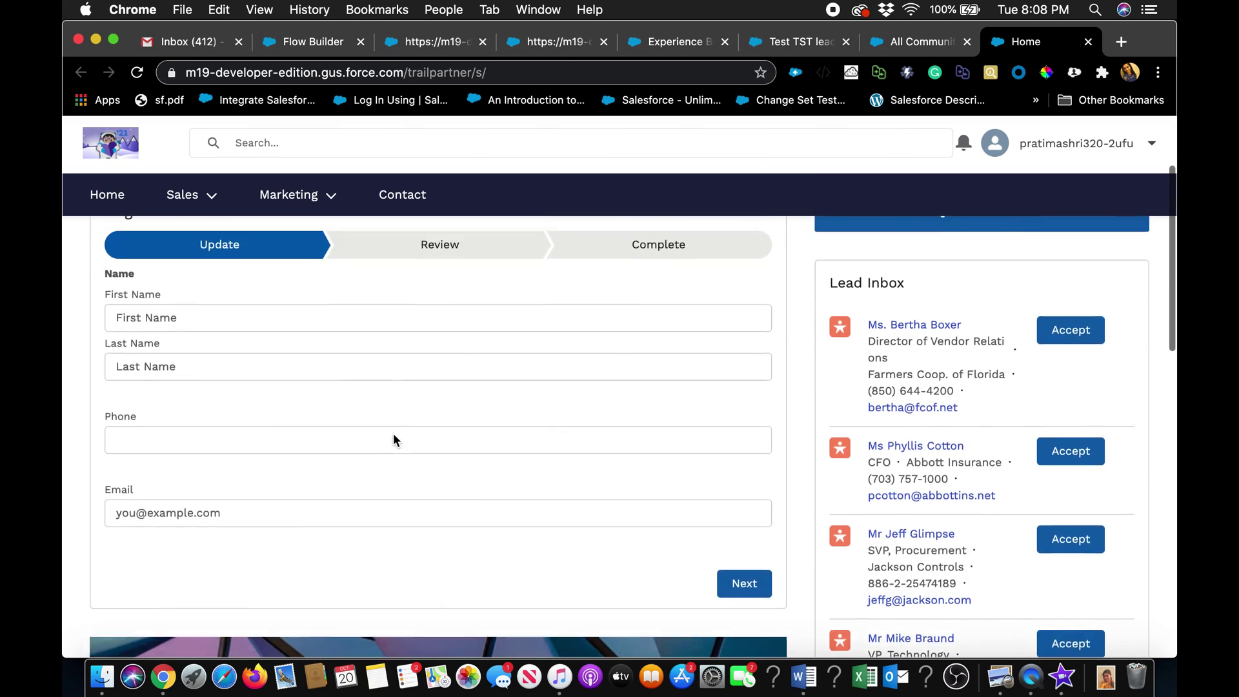
{"action": "scroll", "coordinate": [393, 437], "scroll_direction": "up", "scroll_amount": 3}
{"action": "left_click", "coordinate": [349, 393]}
{"action": "type", "text": "Test"}
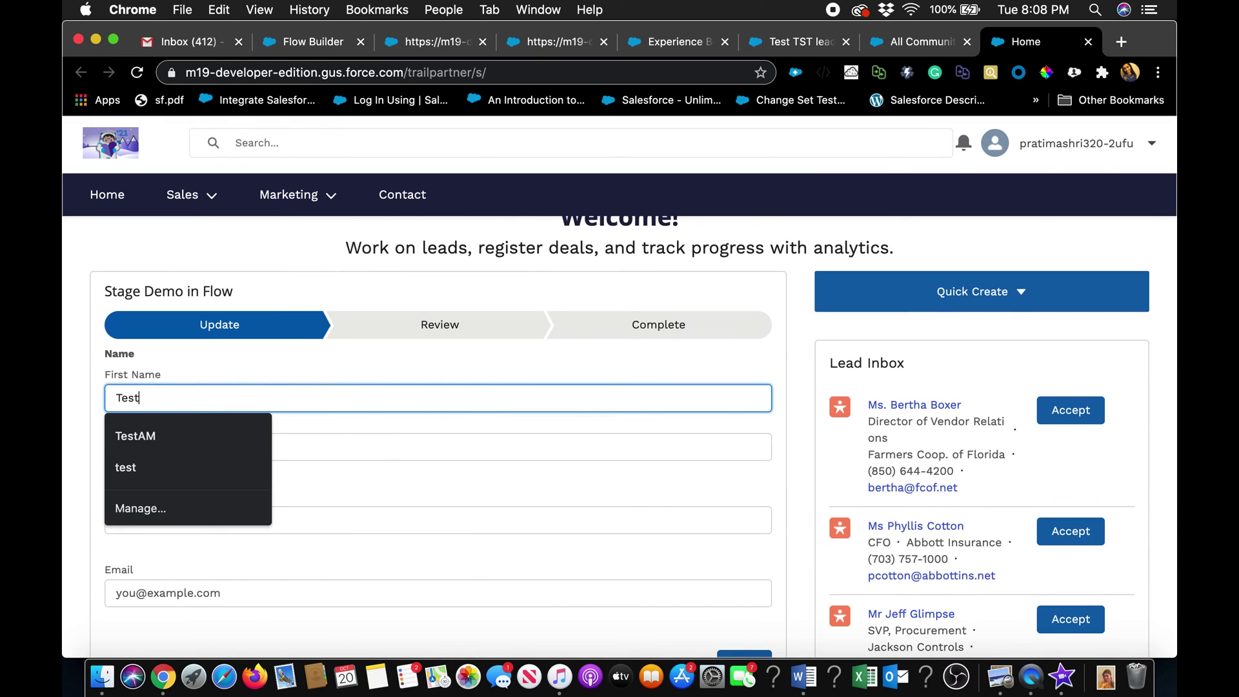
{"action": "left_click", "coordinate": [441, 457]}
{"action": "type", "text": "Test"}
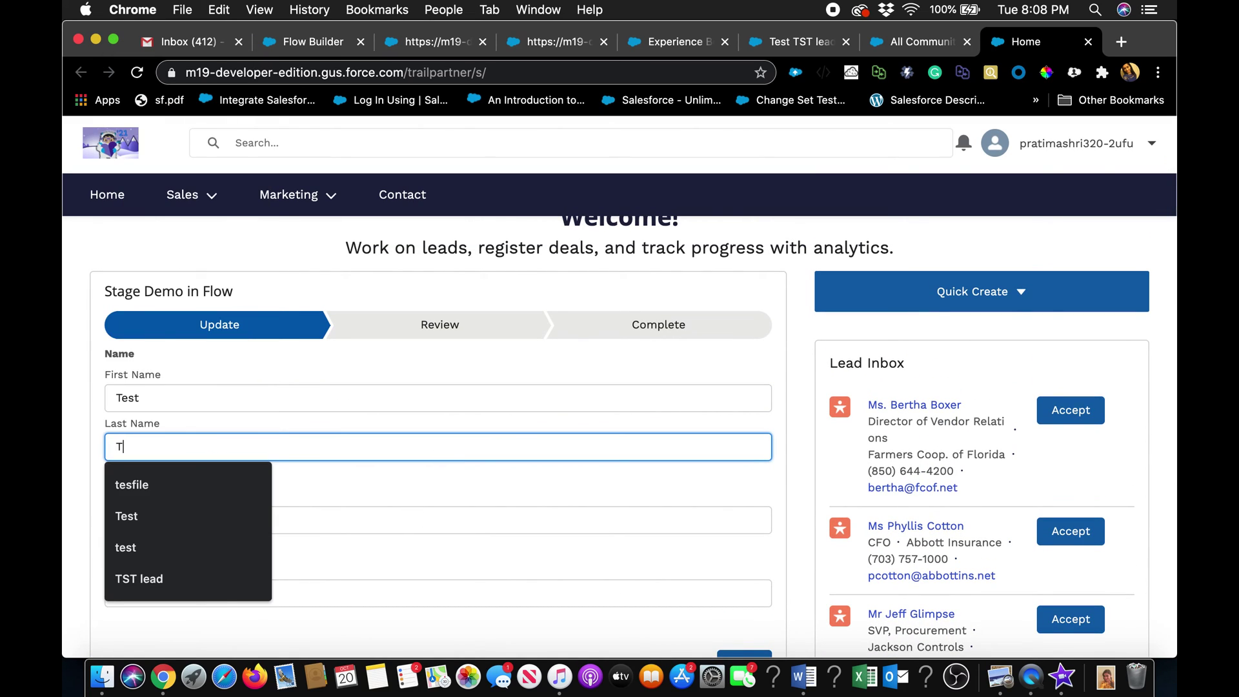
{"action": "left_click", "coordinate": [571, 488]}
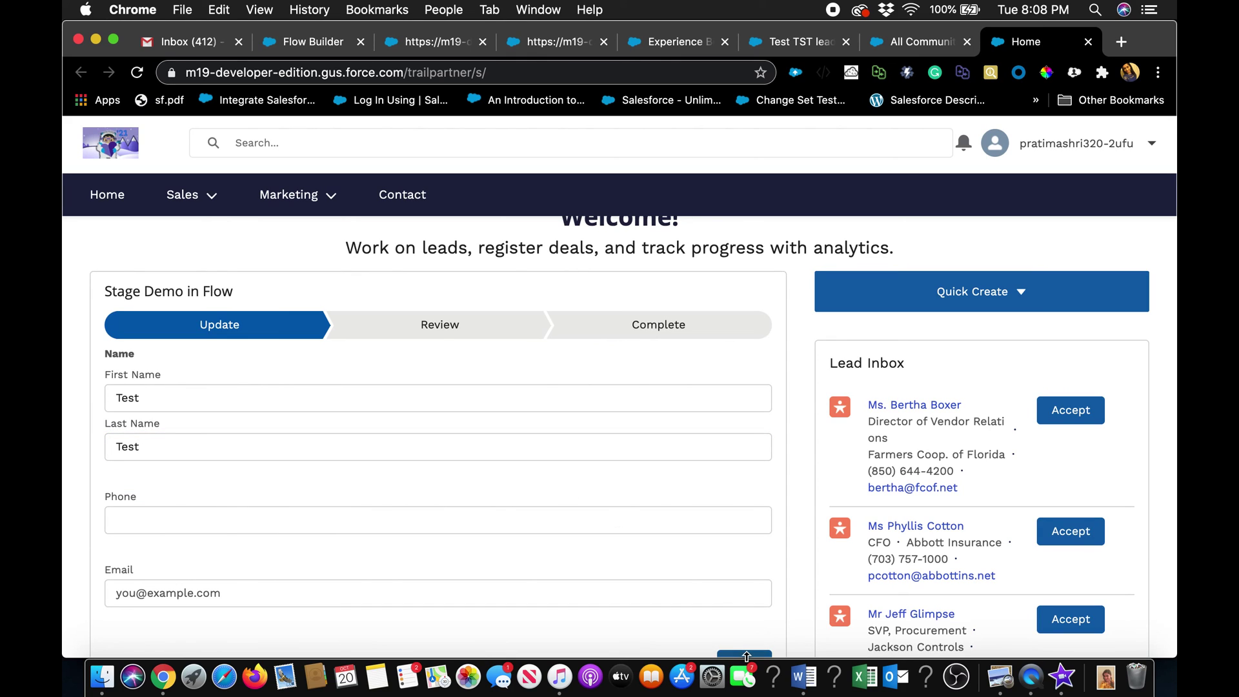
{"action": "scroll", "coordinate": [747, 633], "scroll_direction": "down", "scroll_amount": 1}
{"action": "left_click", "coordinate": [750, 617]}
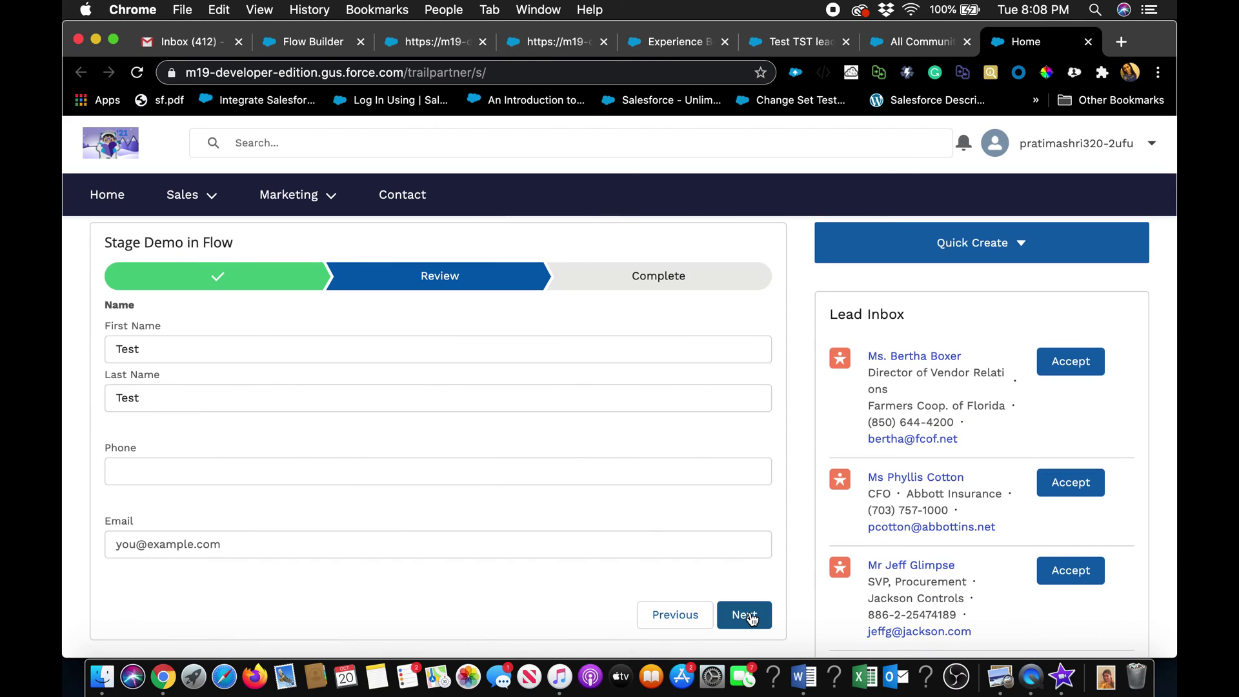
{"action": "left_click", "coordinate": [749, 617]}
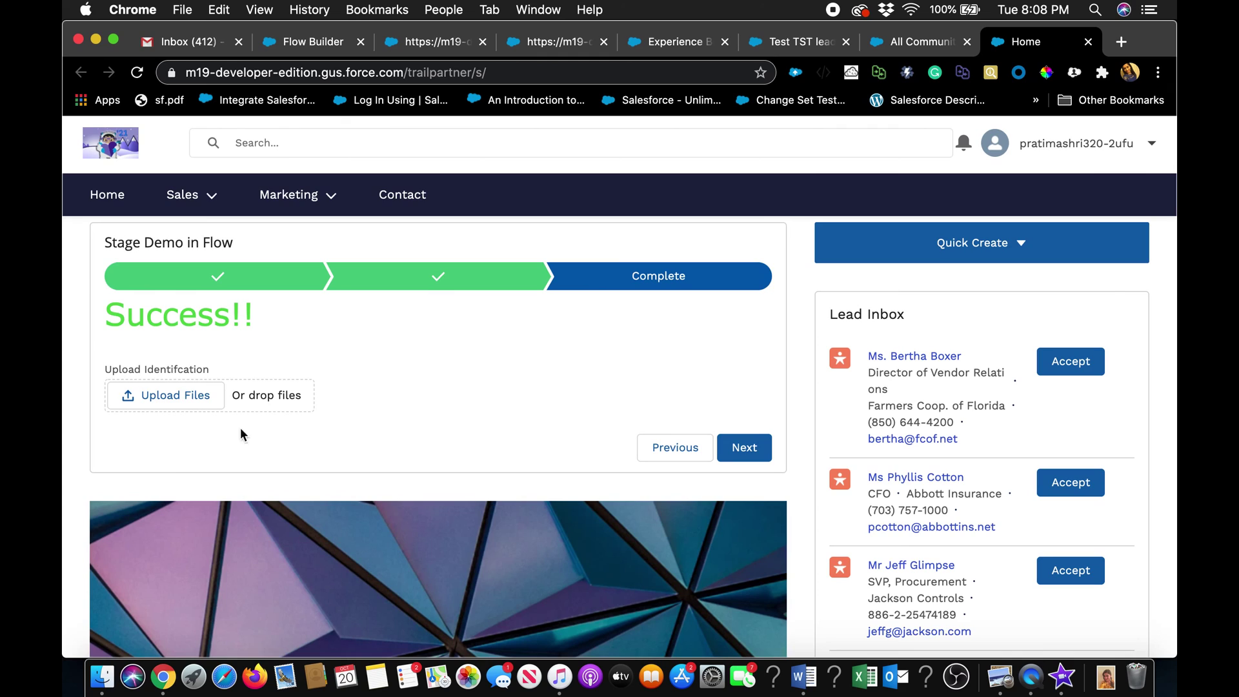
- Upload Aramark_logo.png from Documents as the identification file
{"action": "left_click", "coordinate": [177, 396]}
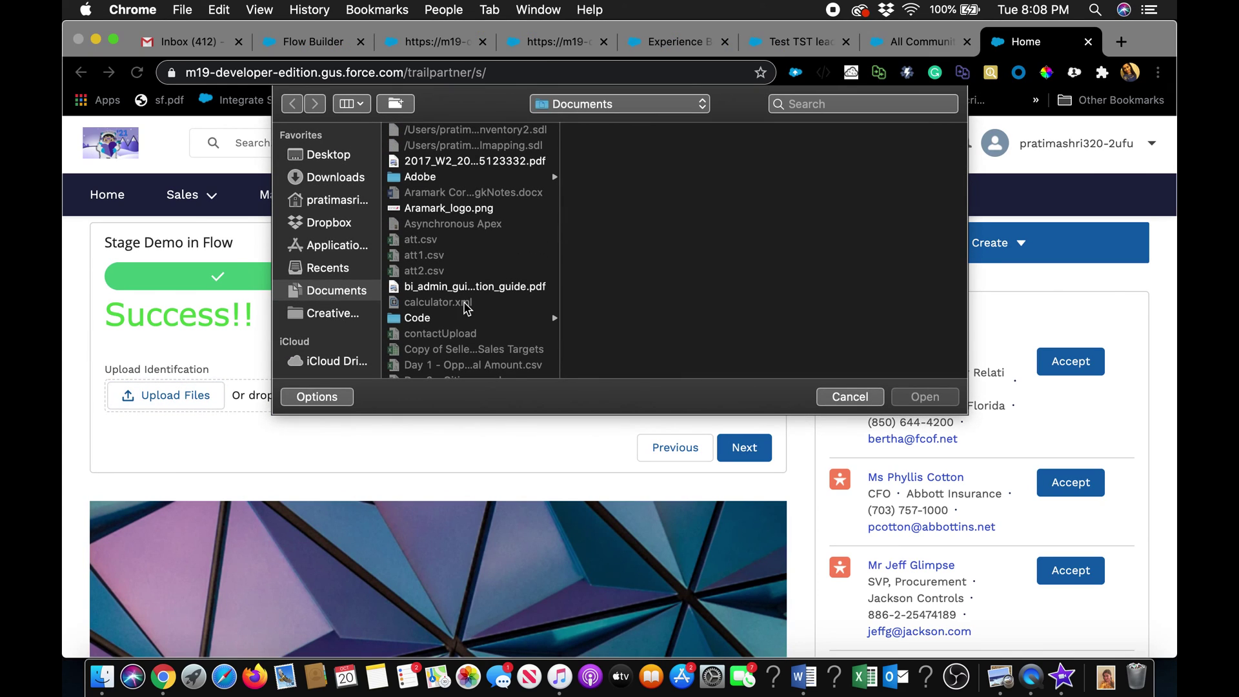
{"action": "left_click", "coordinate": [451, 210]}
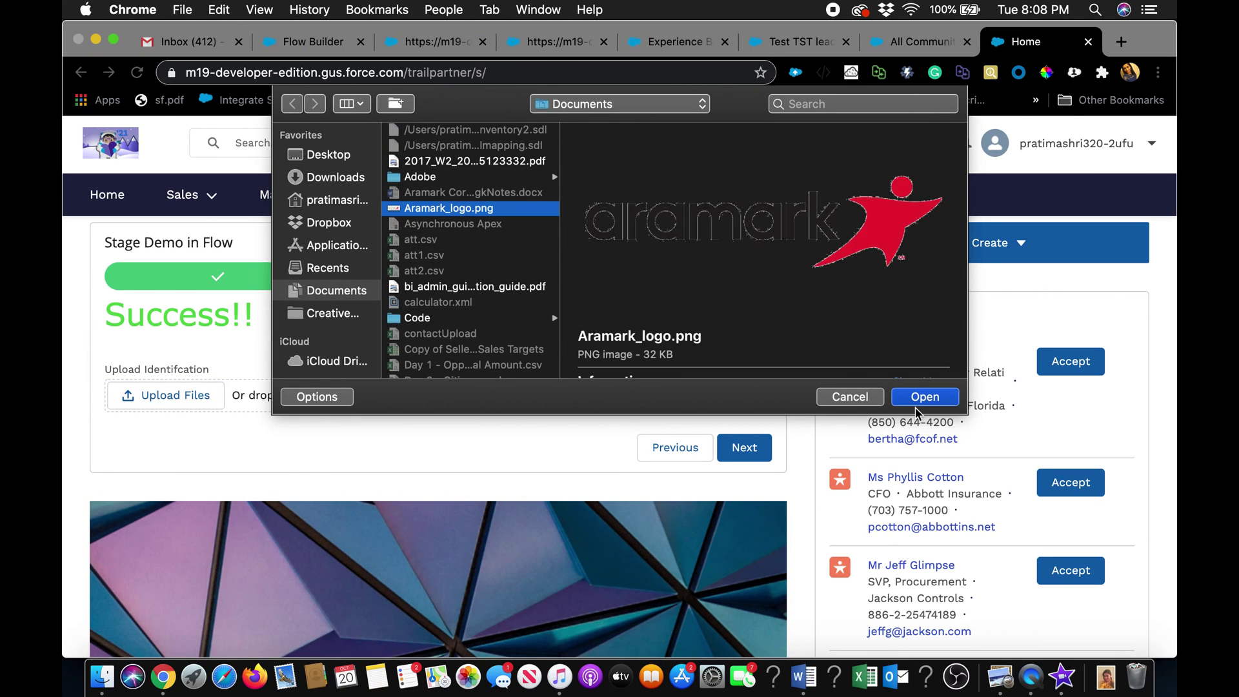
{"action": "left_click", "coordinate": [926, 397]}
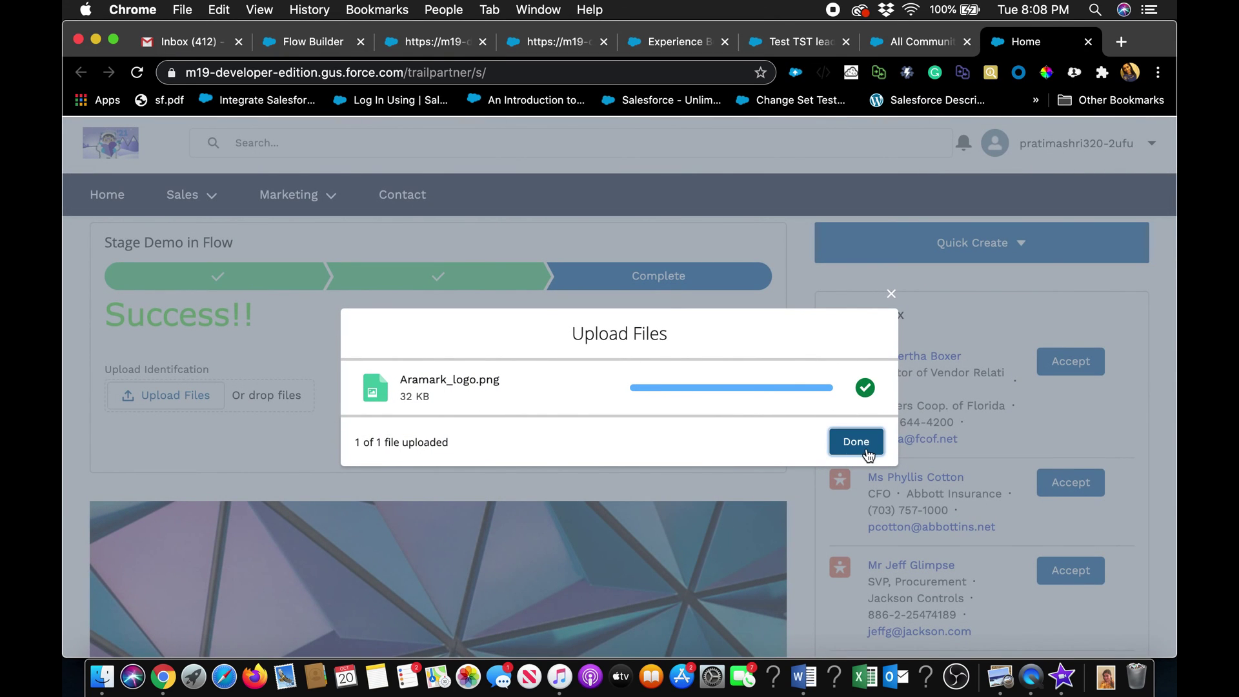
{"action": "left_click", "coordinate": [863, 450]}
- Complete the flow, then check the Test Test lead's Related tab for Aramark_logo under Files
{"action": "left_click", "coordinate": [748, 451]}
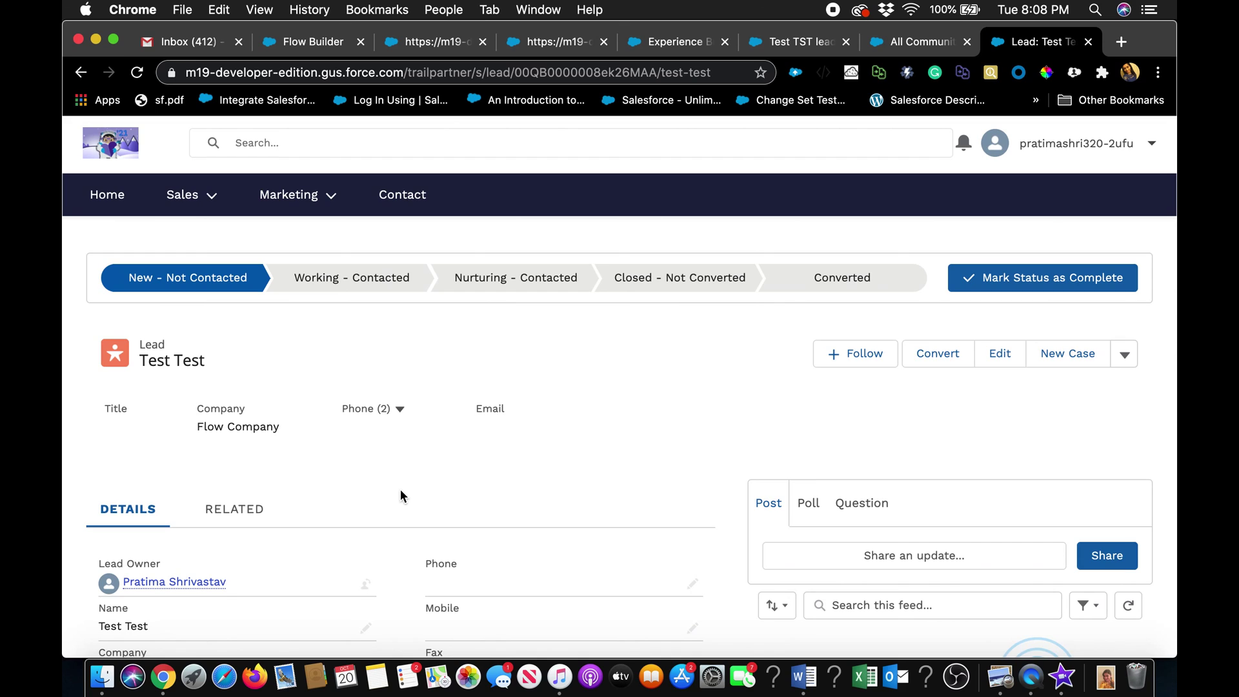
{"action": "scroll", "coordinate": [400, 496], "scroll_direction": "down", "scroll_amount": 5}
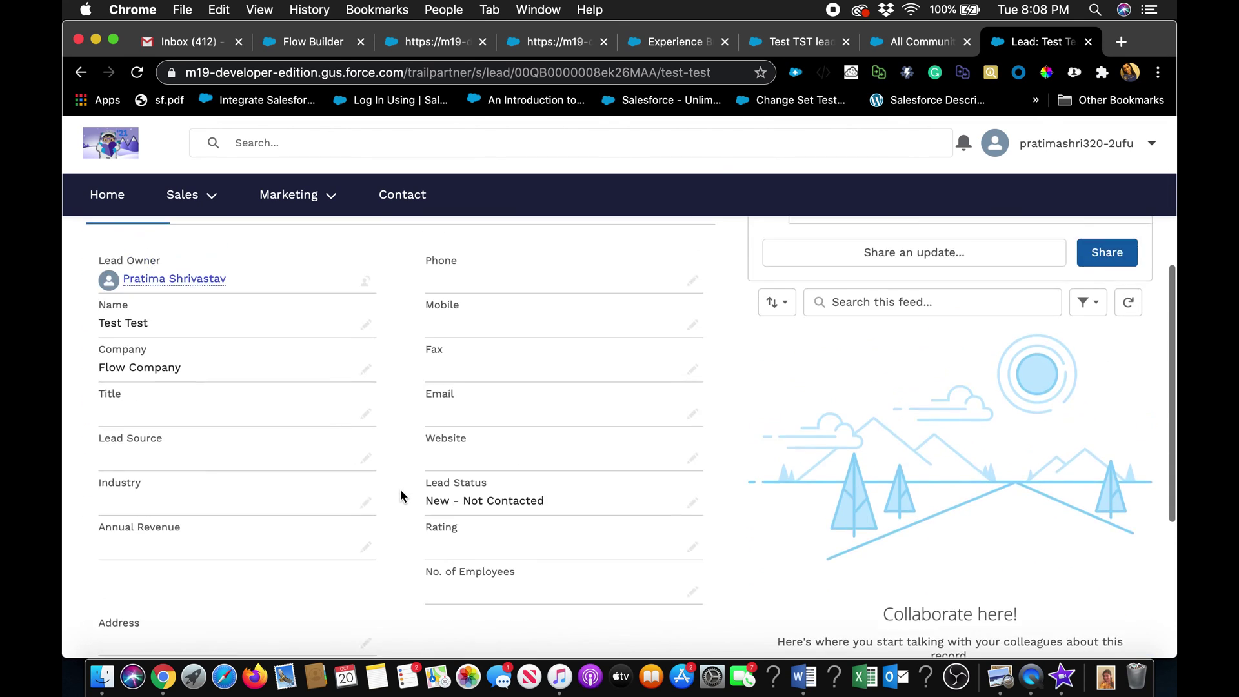
{"action": "scroll", "coordinate": [401, 495], "scroll_direction": "up", "scroll_amount": 3}
{"action": "left_click", "coordinate": [258, 399]}
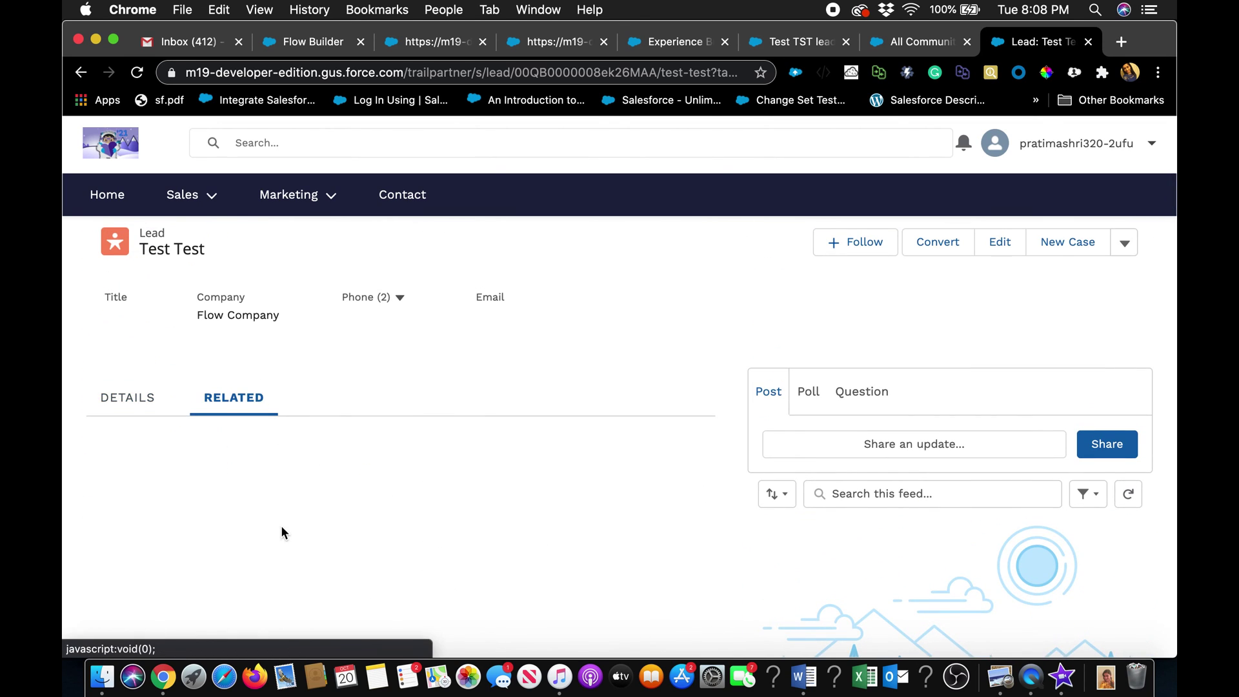
{"action": "scroll", "coordinate": [281, 526], "scroll_direction": "down", "scroll_amount": 3}
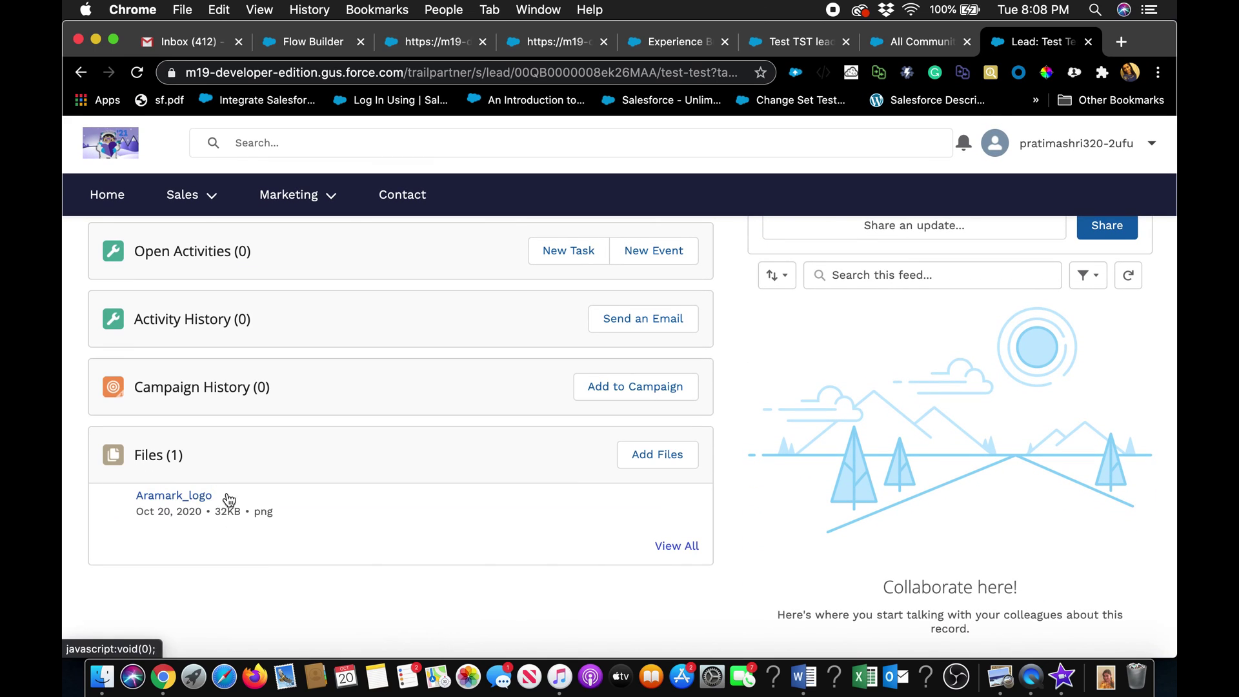
{"action": "scroll", "coordinate": [305, 549], "scroll_direction": "up", "scroll_amount": 5}
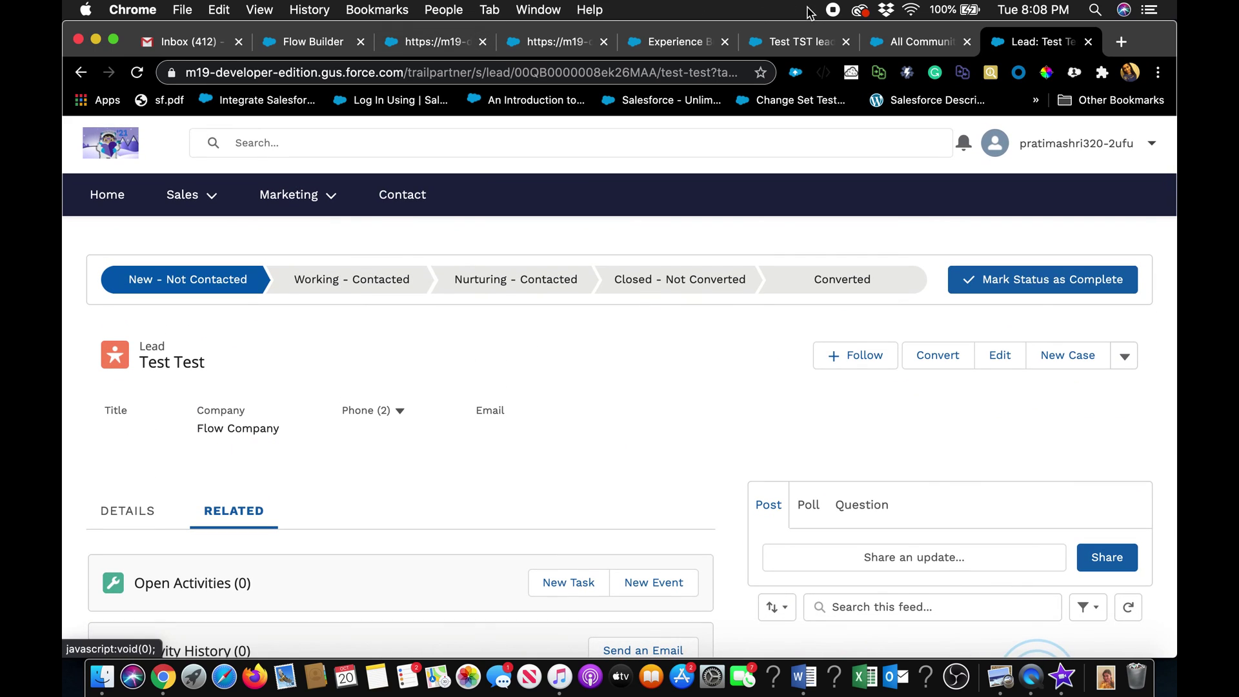